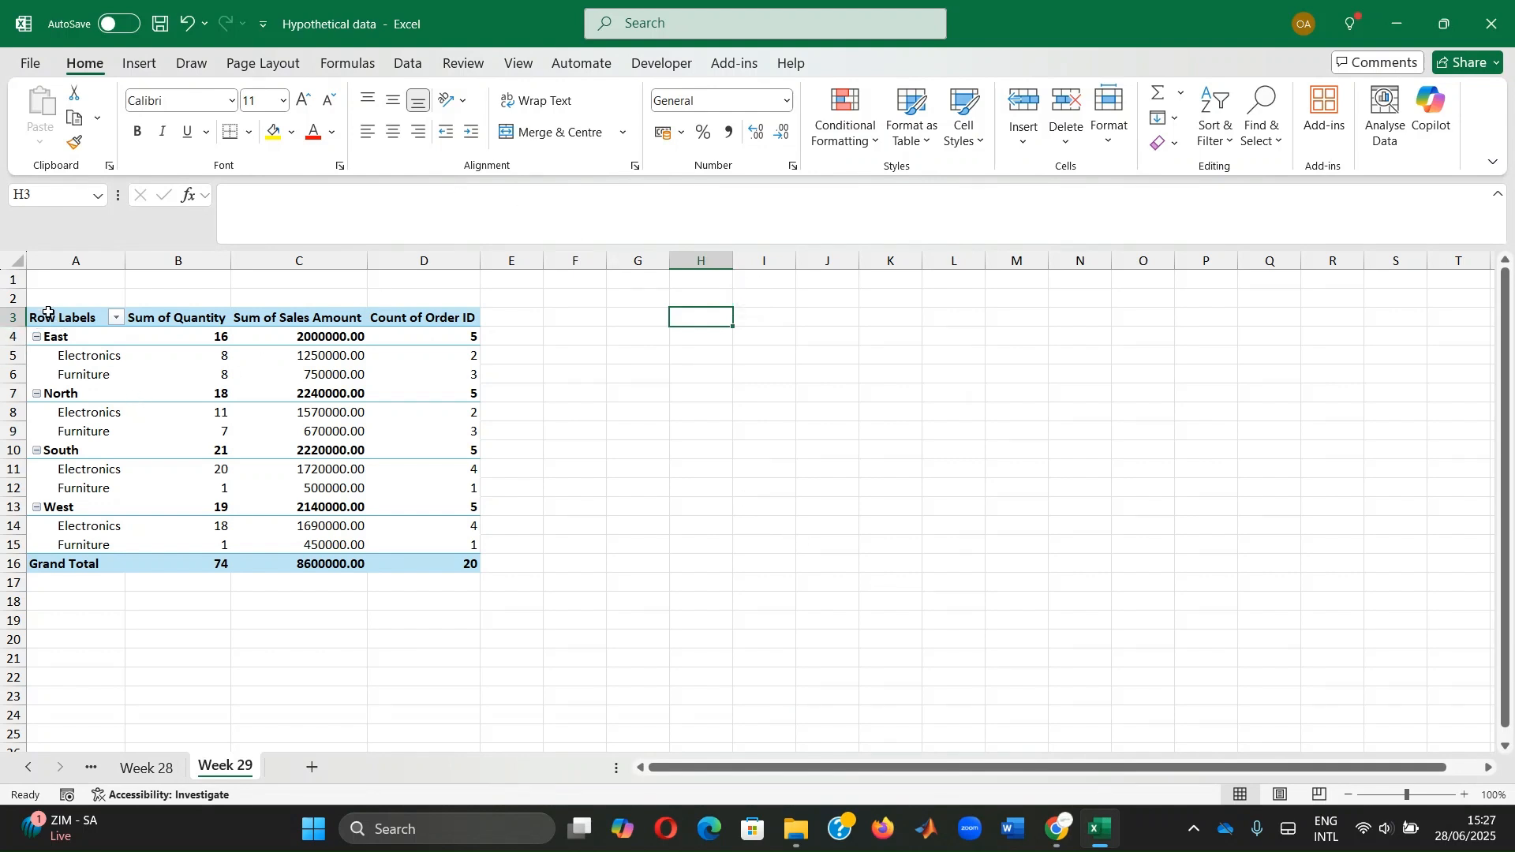
Copy the Week 29 pivot table and paste a duplicate starting at cell I3
{"action": "left_click_drag", "start_coordinate": [48, 312], "coordinate": [452, 557]}
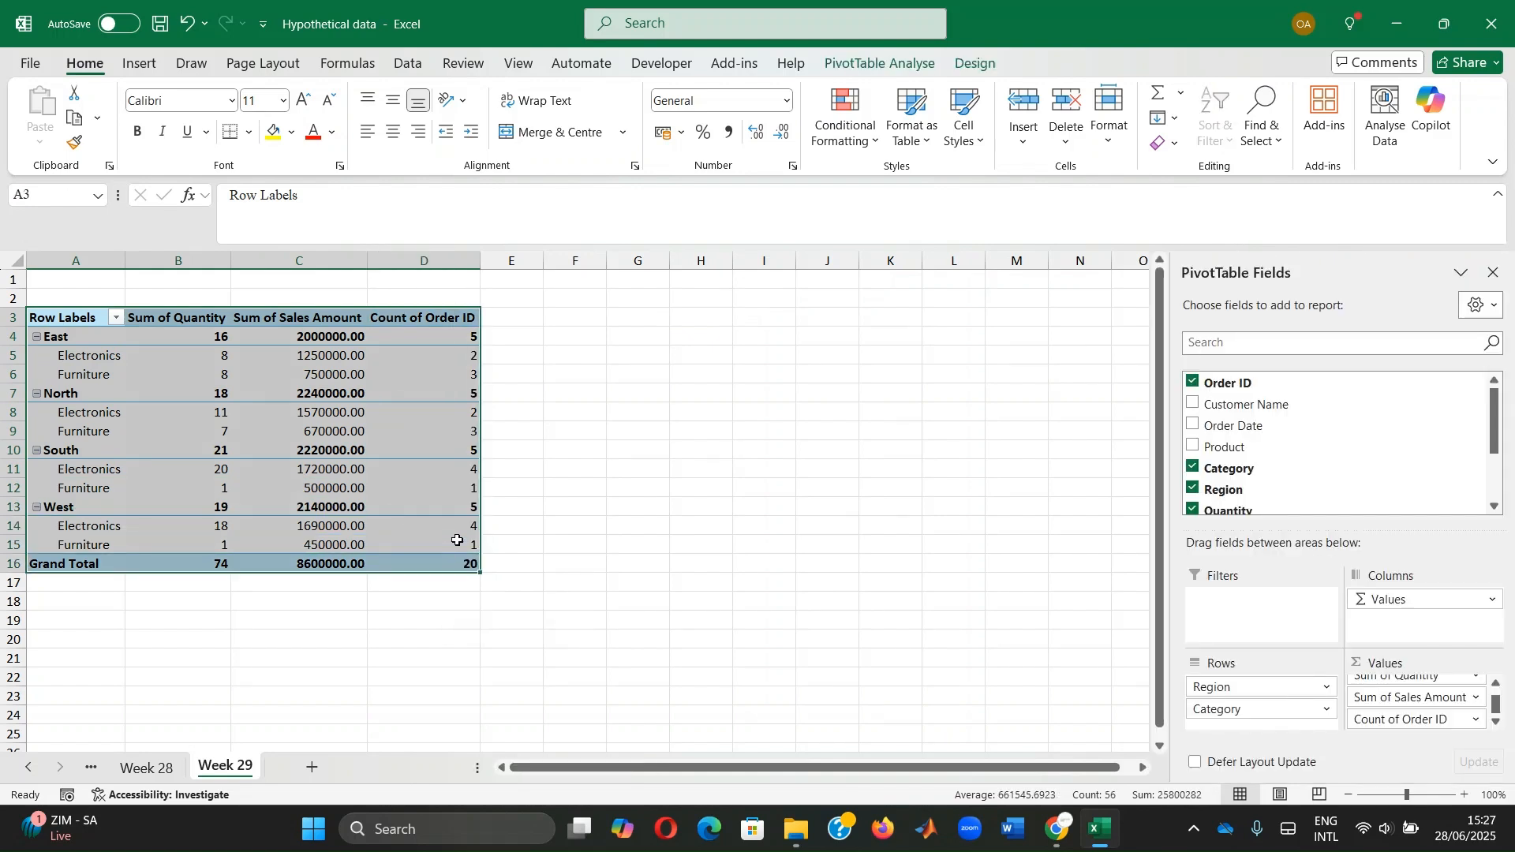
{"action": "key", "text": "ctrl+c"}
{"action": "left_click", "coordinate": [747, 317]}
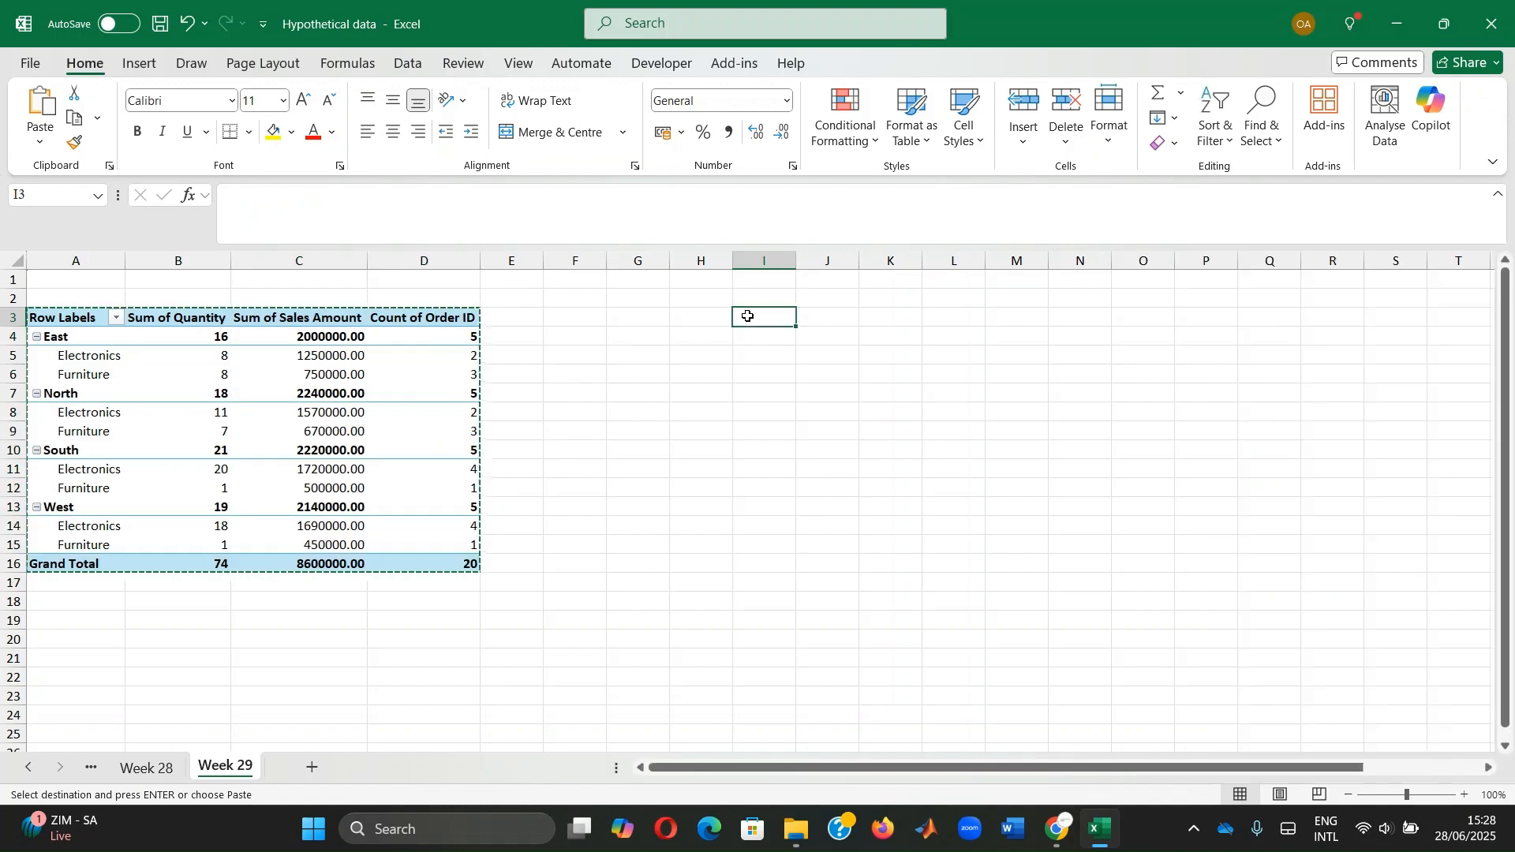
{"action": "key", "text": "ctrl+v"}
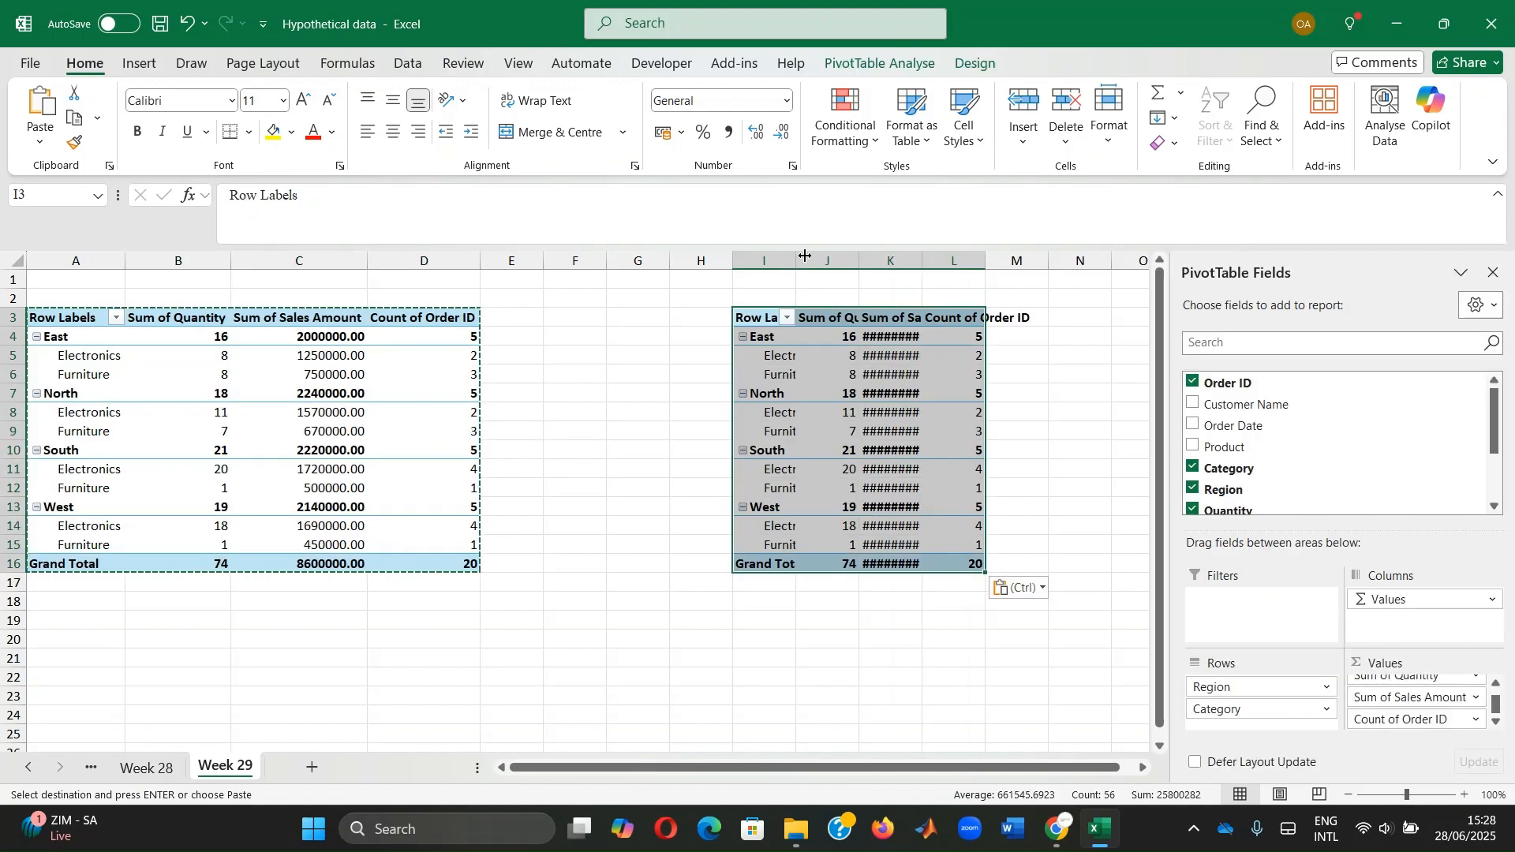
{"action": "left_click", "coordinate": [798, 263]}
AutoFit columns L, K, J and I so the copy's headings and values show fully
{"action": "left_click", "coordinate": [558, 397]}
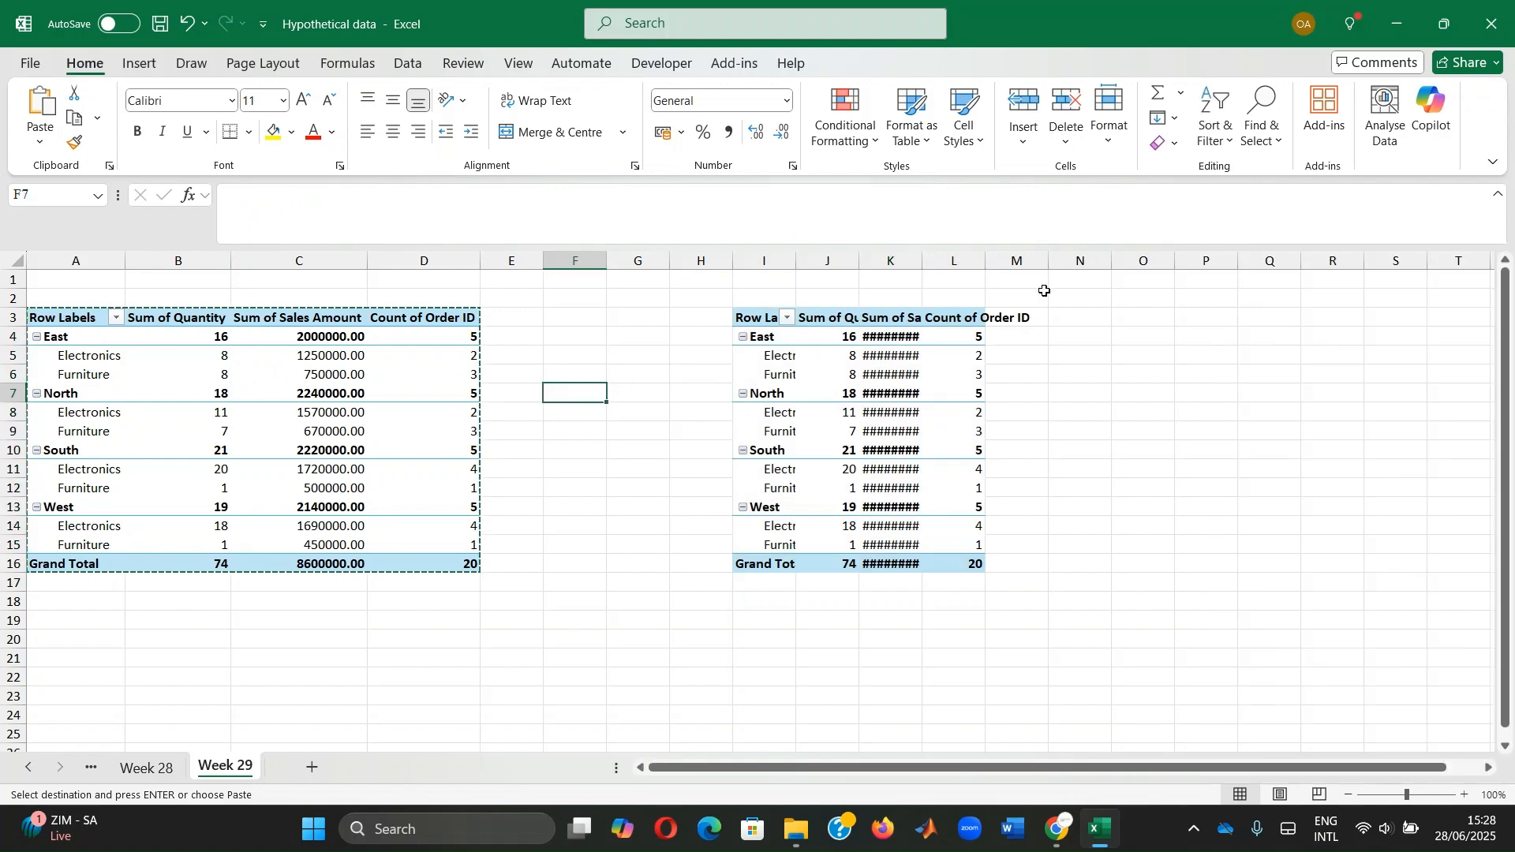
{"action": "double_click", "coordinate": [988, 259]}
{"action": "double_click", "coordinate": [919, 264]}
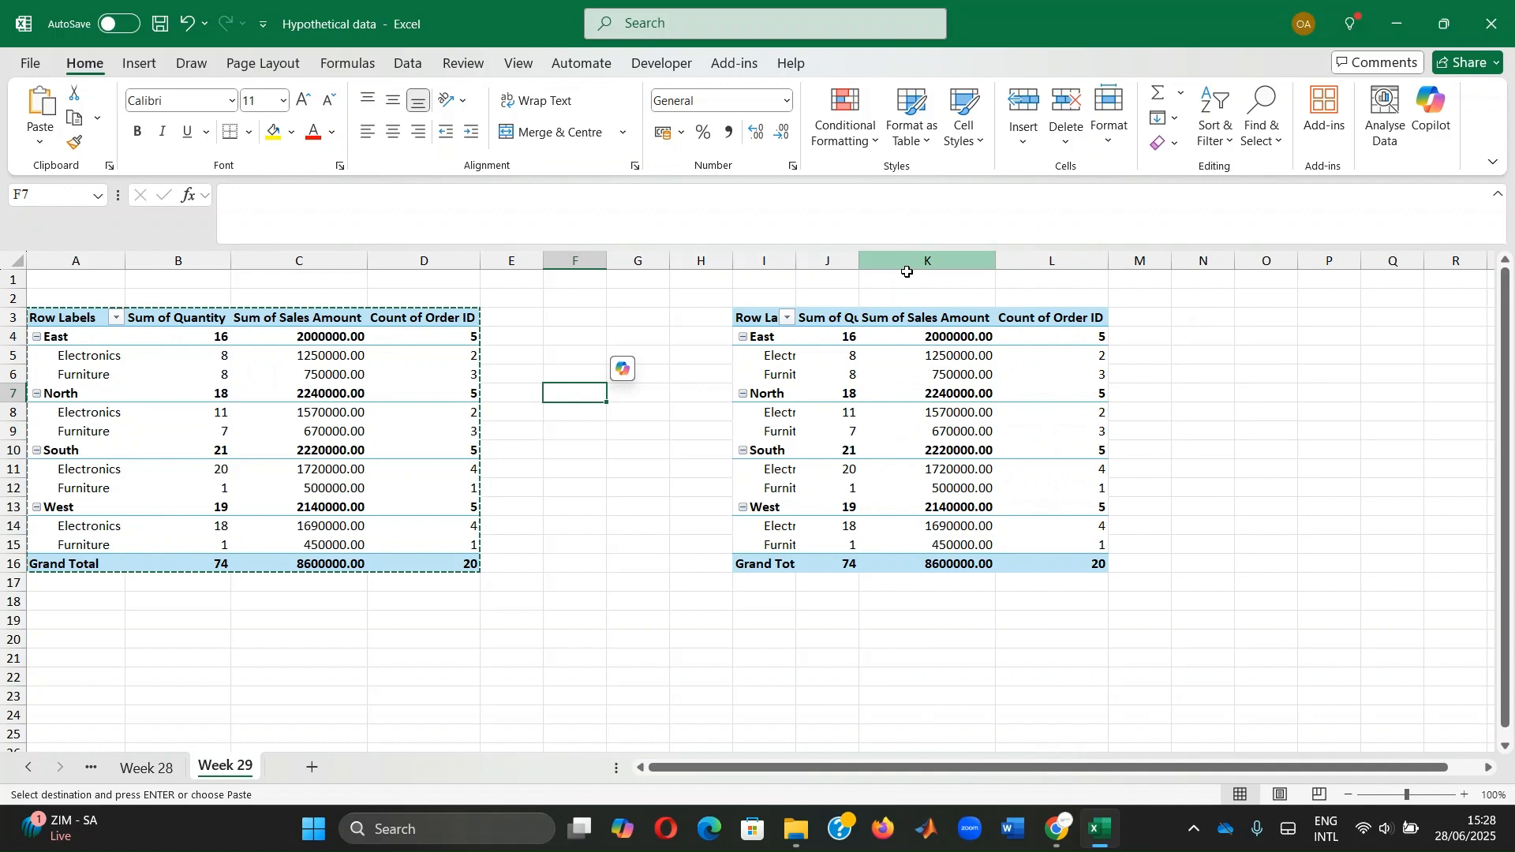
{"action": "double_click", "coordinate": [861, 260]}
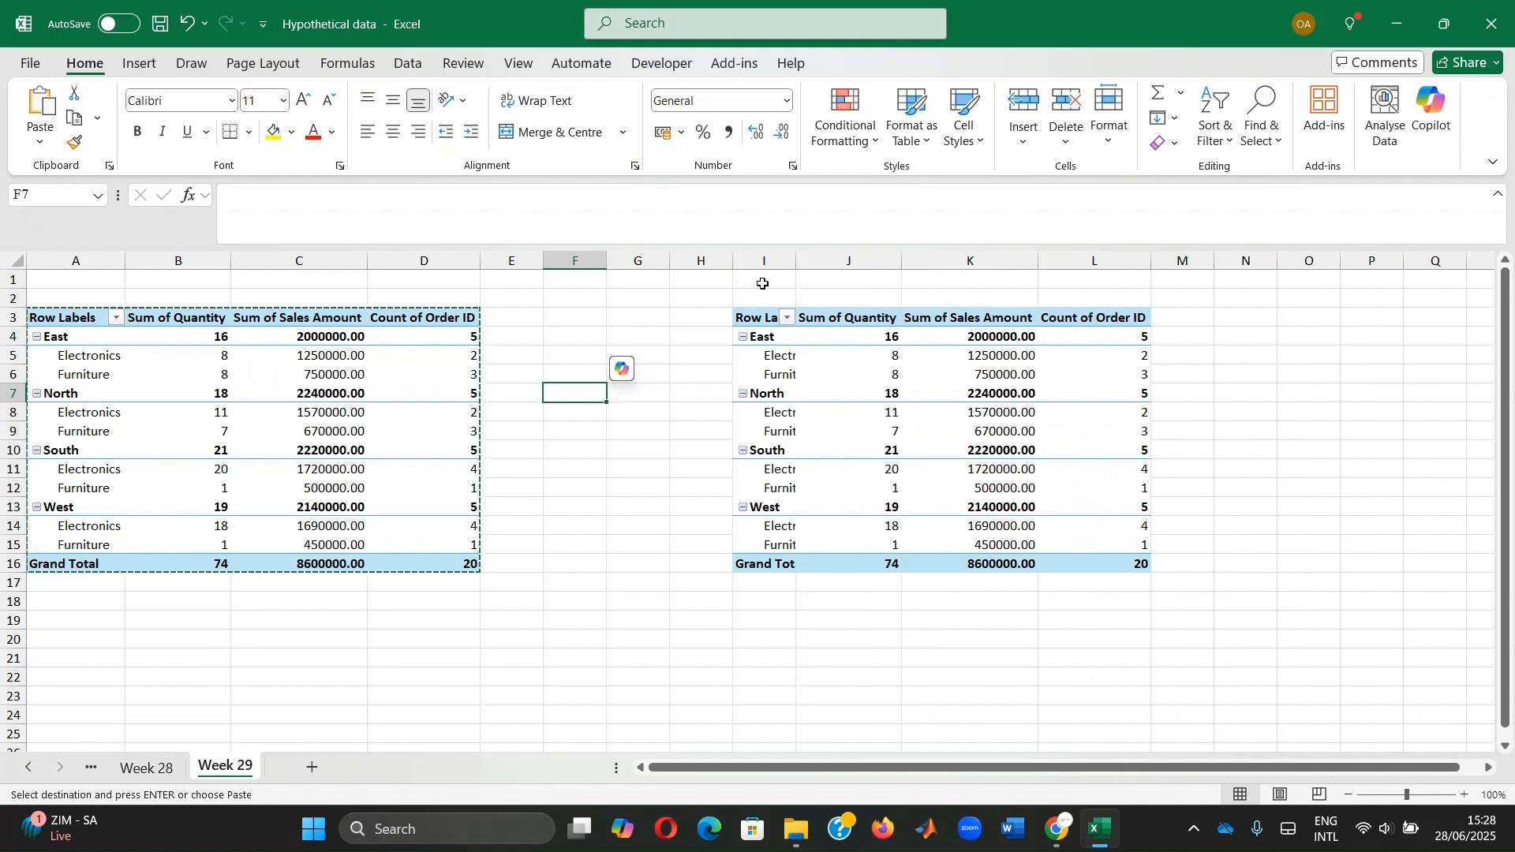
{"action": "double_click", "coordinate": [794, 266]}
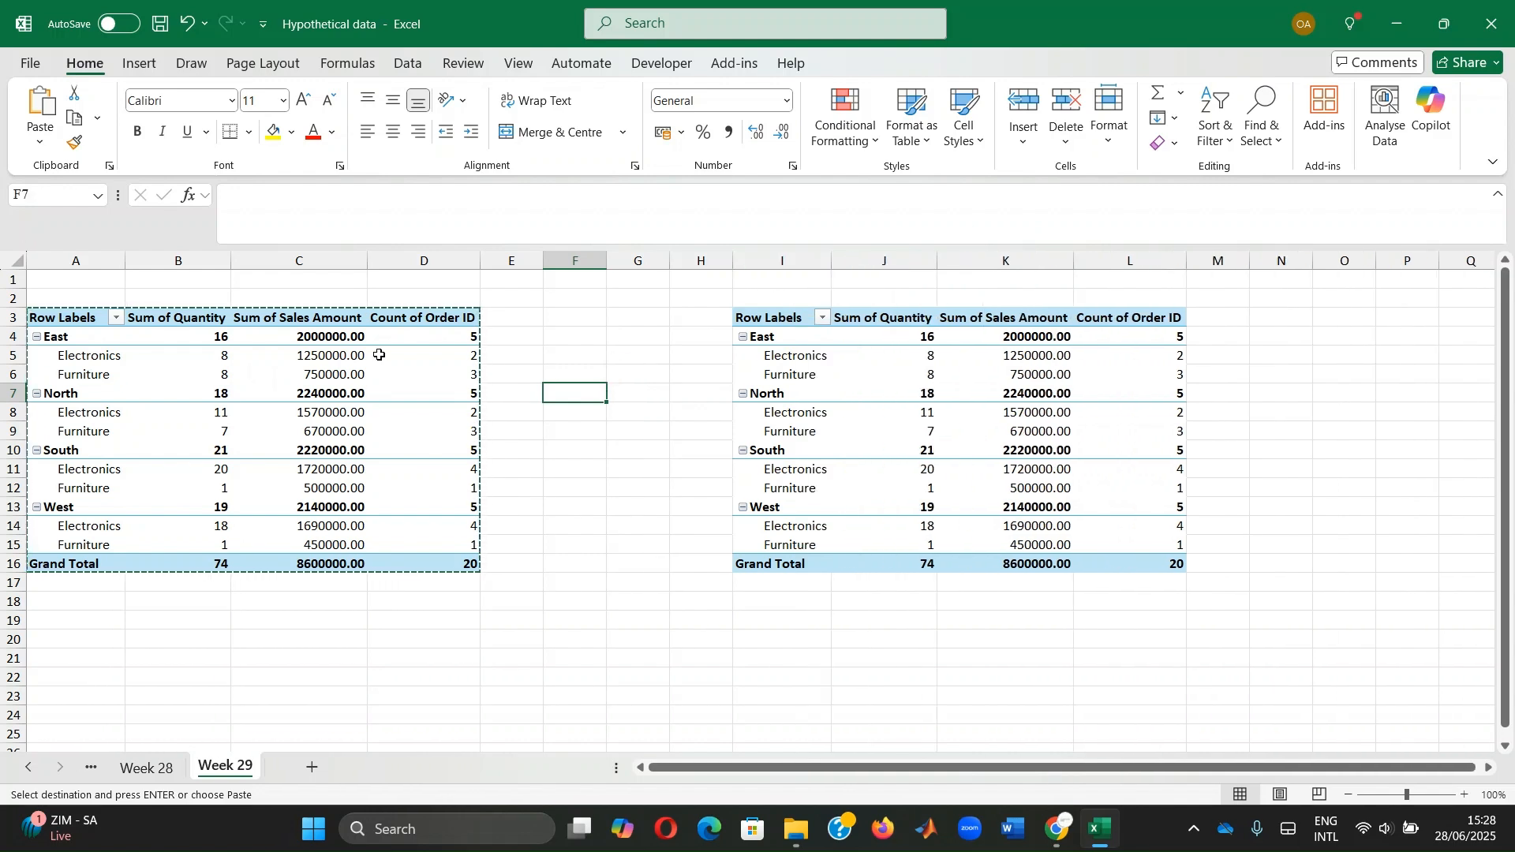
{"action": "left_click", "coordinate": [56, 316]}
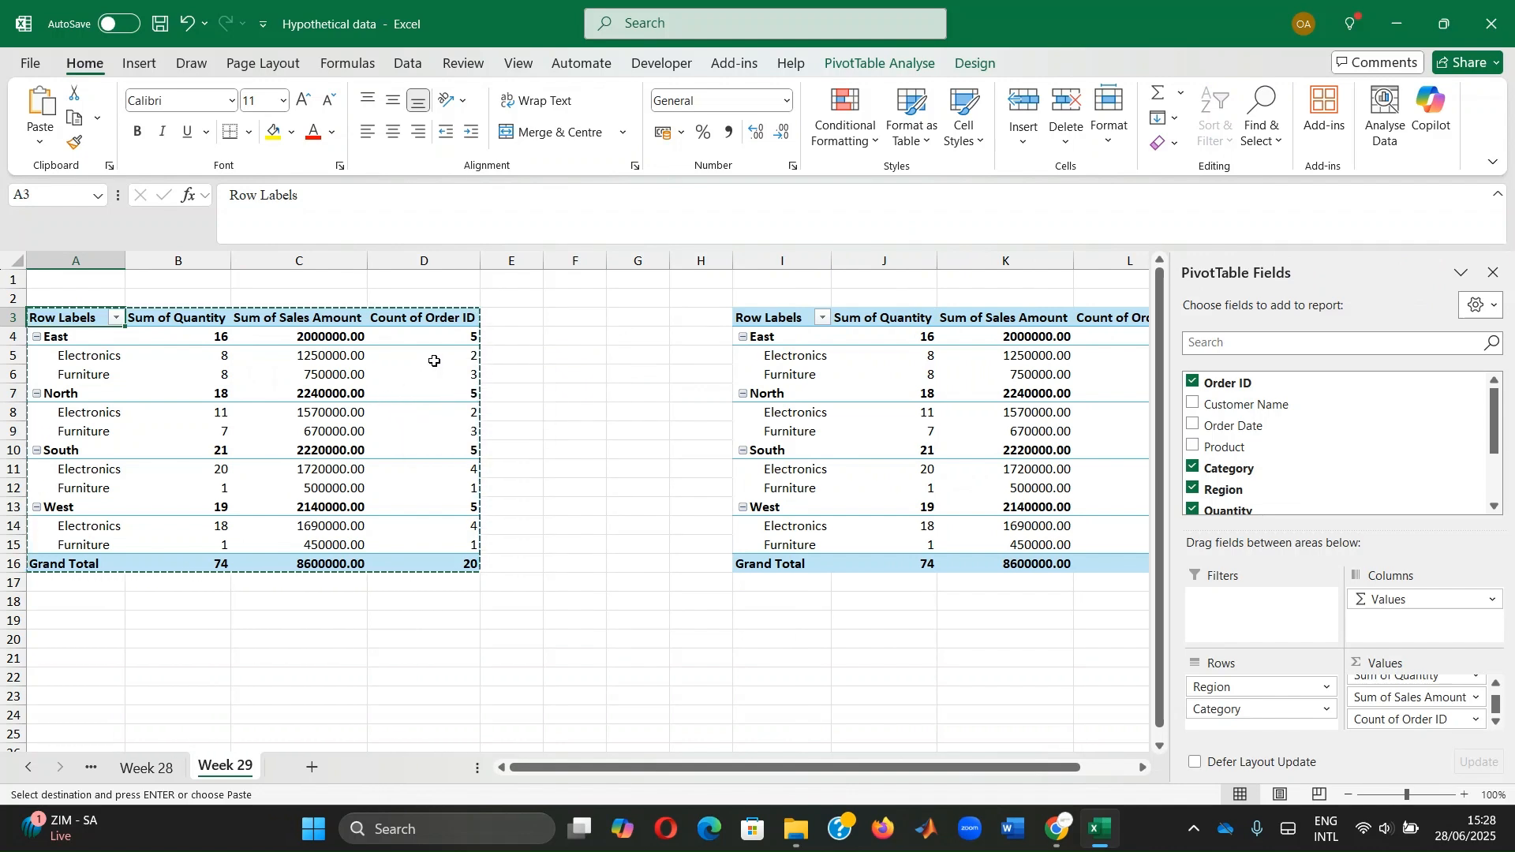
Expand the PivotTable Styles gallery on the PivotTable Design tab for the original pivot table
{"action": "left_click", "coordinate": [385, 354]}
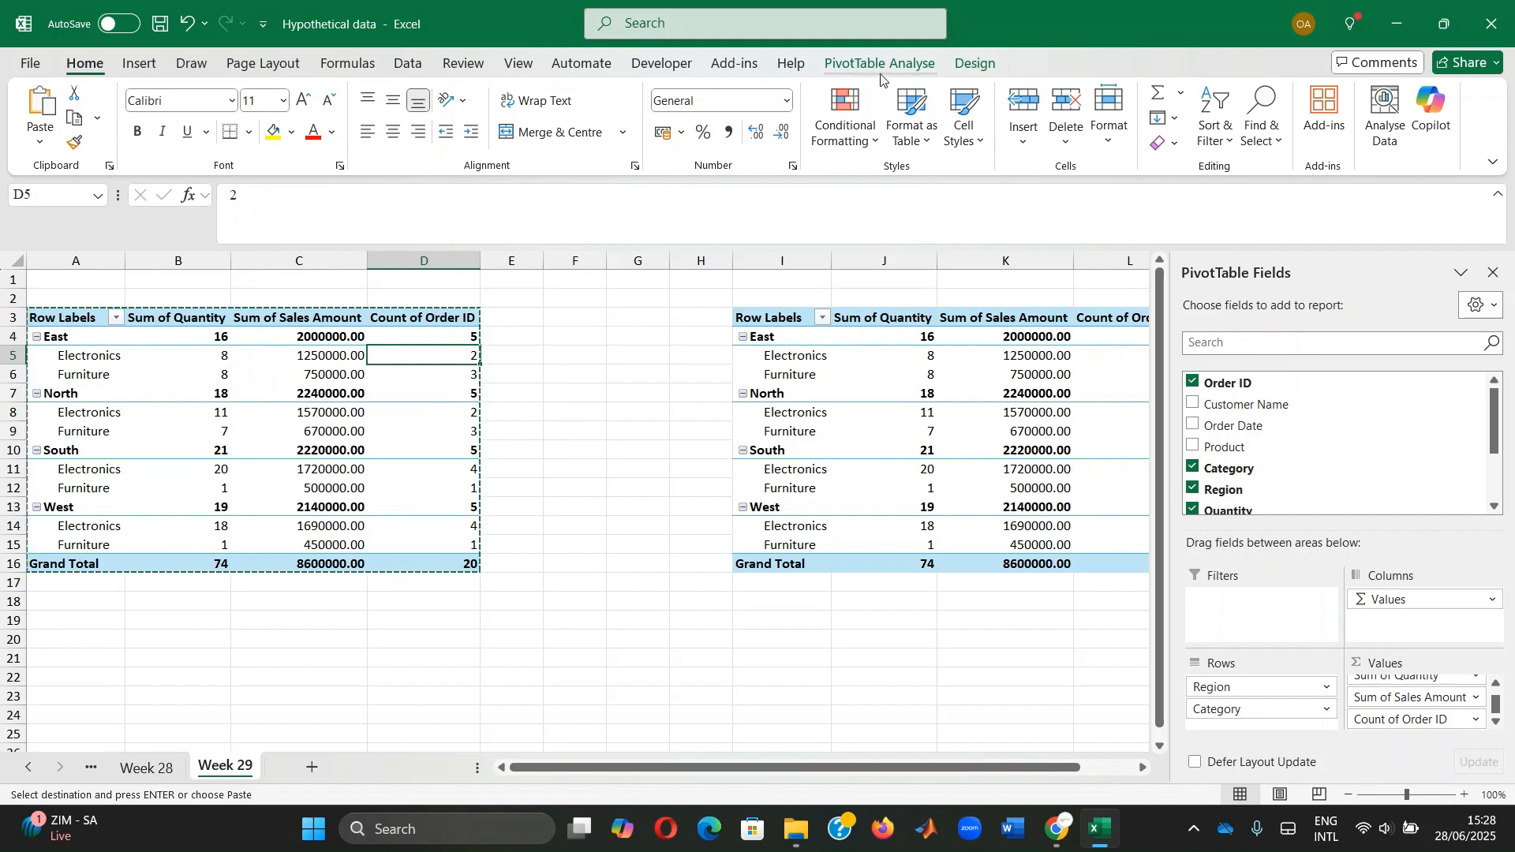
{"action": "left_click", "coordinate": [976, 65]}
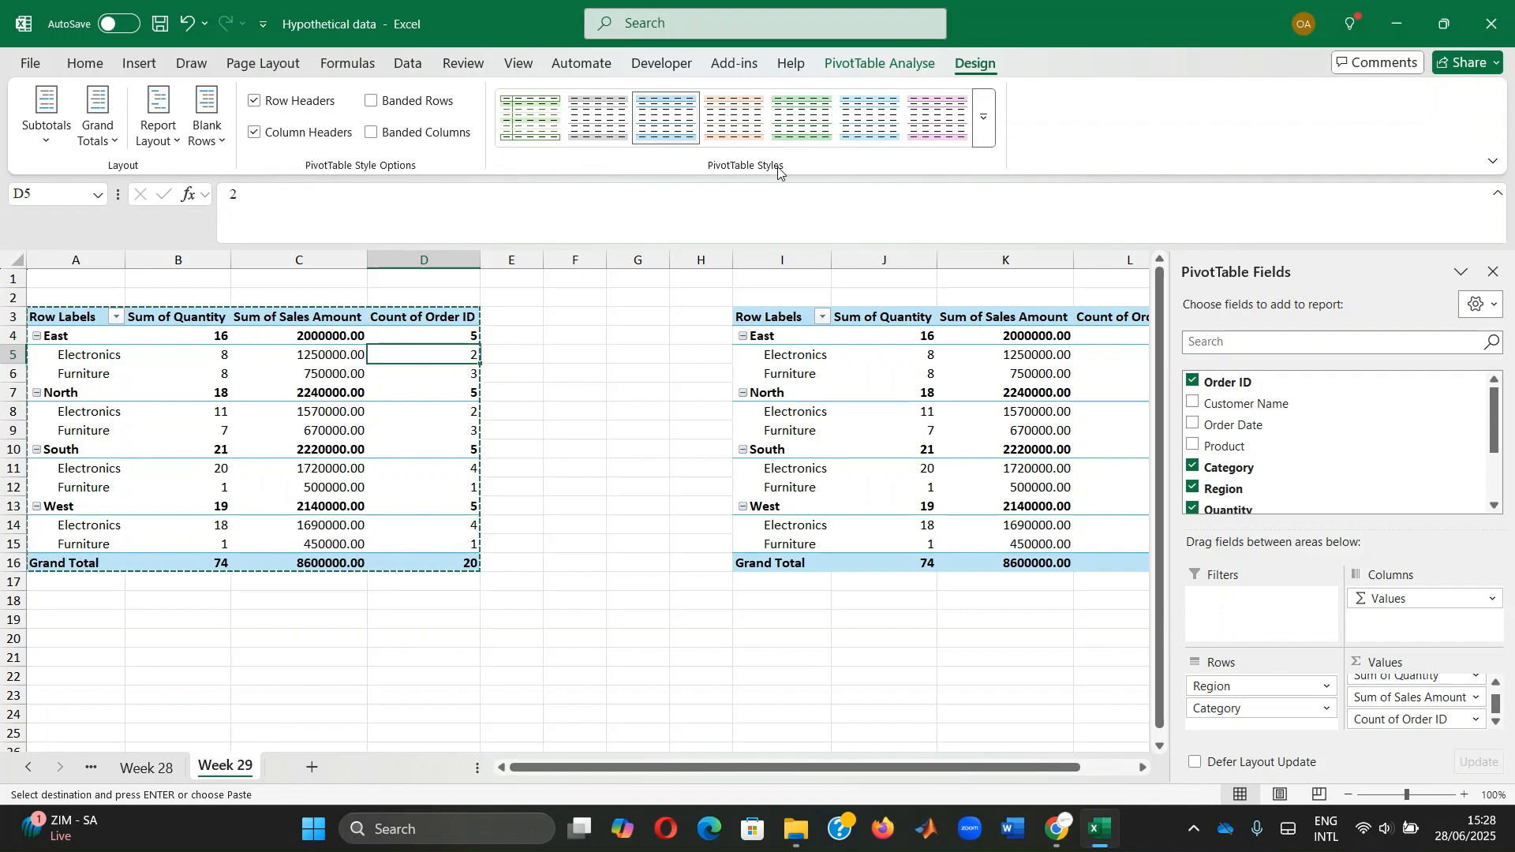
{"action": "left_click", "coordinate": [983, 126]}
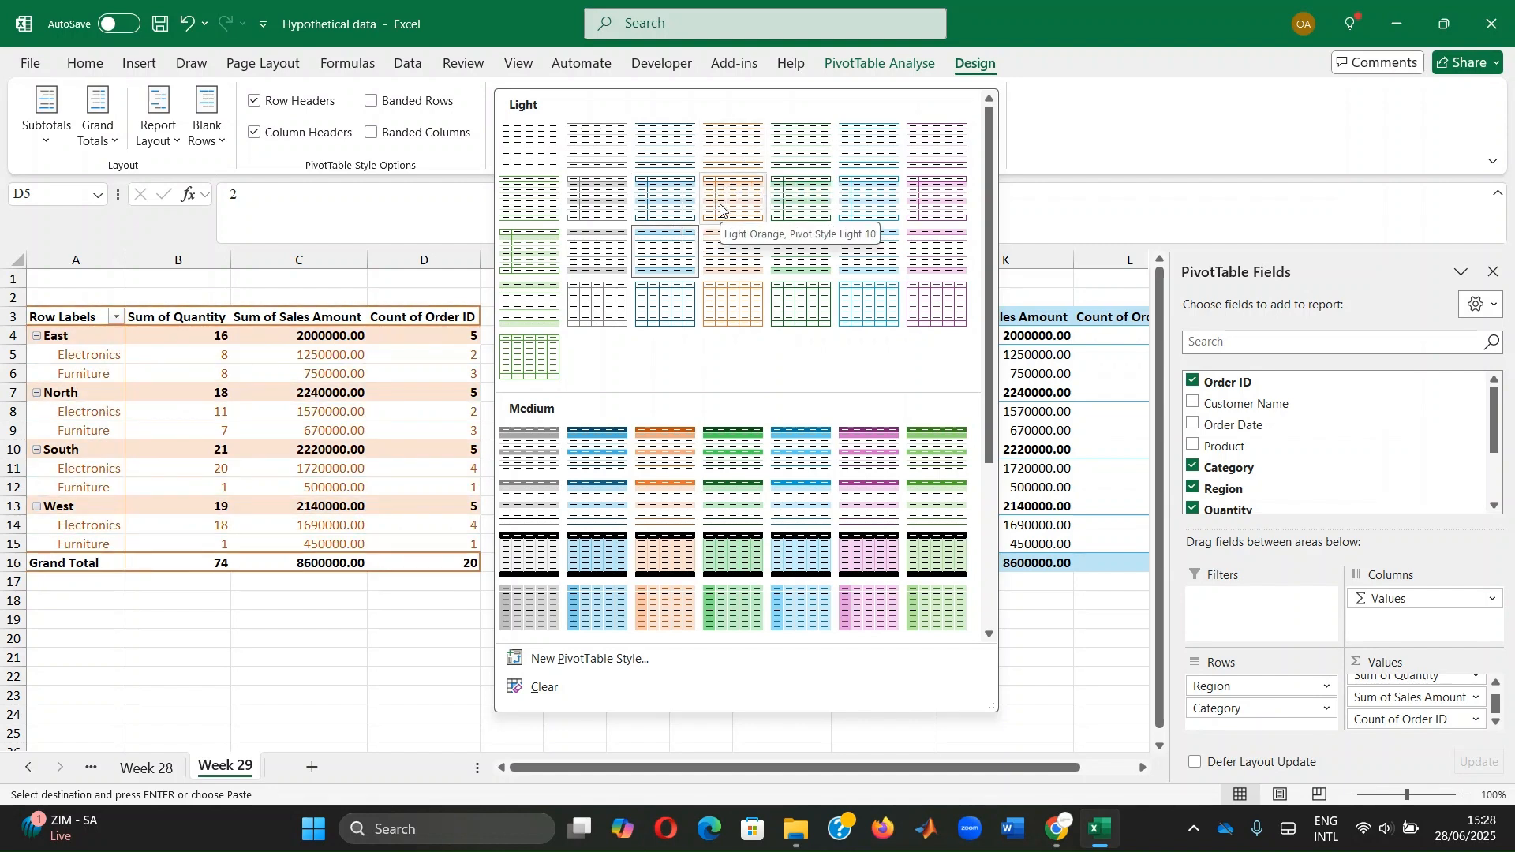
Apply Pink, Pivot Style Light 13 to the original pivot table
{"action": "scroll", "coordinate": [720, 209], "scroll_direction": "down", "scroll_amount": 3}
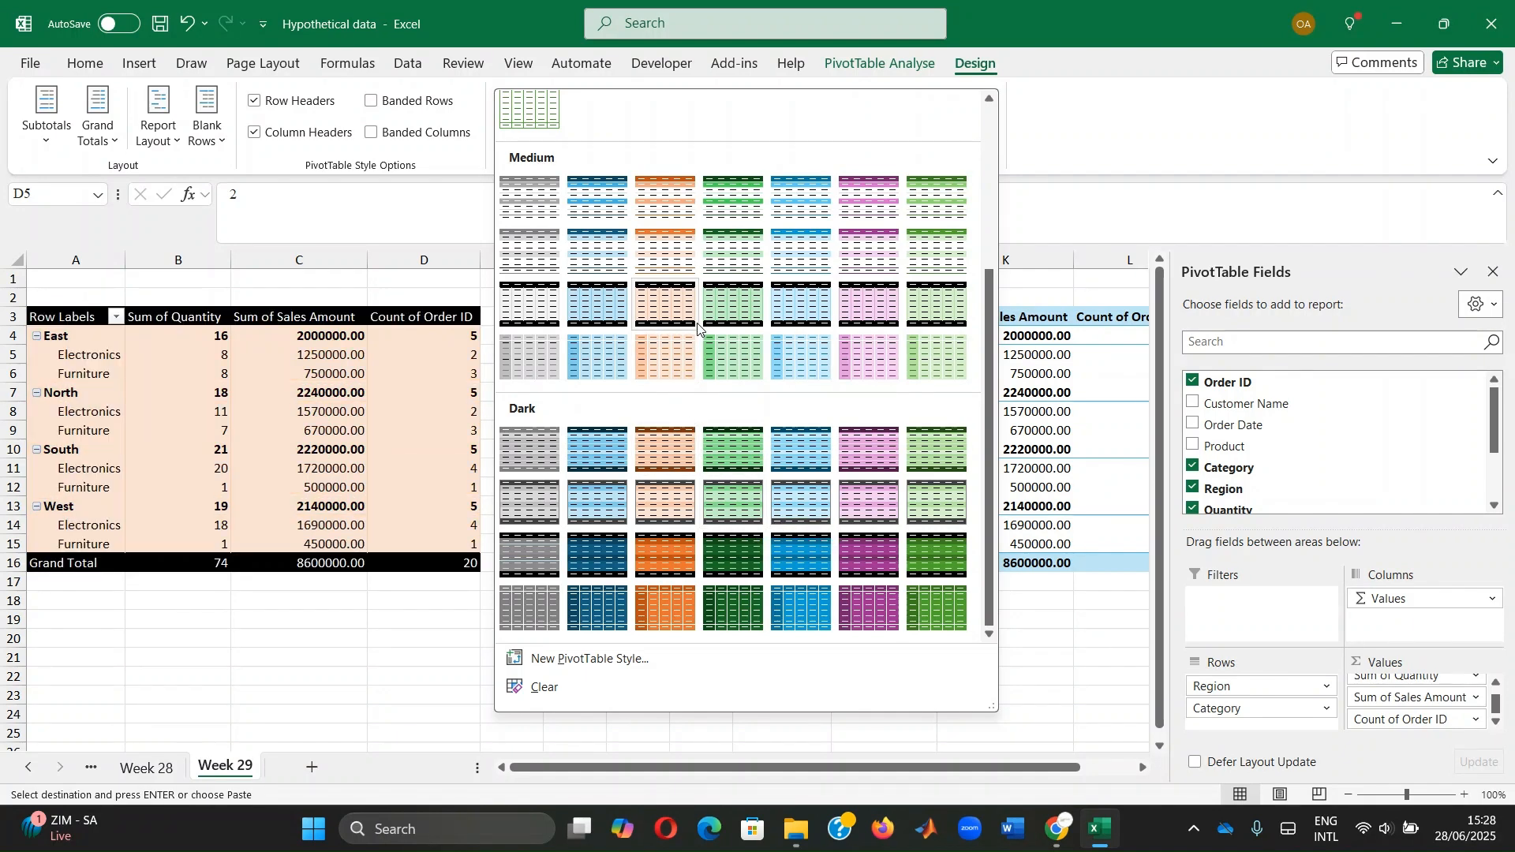
{"action": "scroll", "coordinate": [698, 326], "scroll_direction": "up", "scroll_amount": 3}
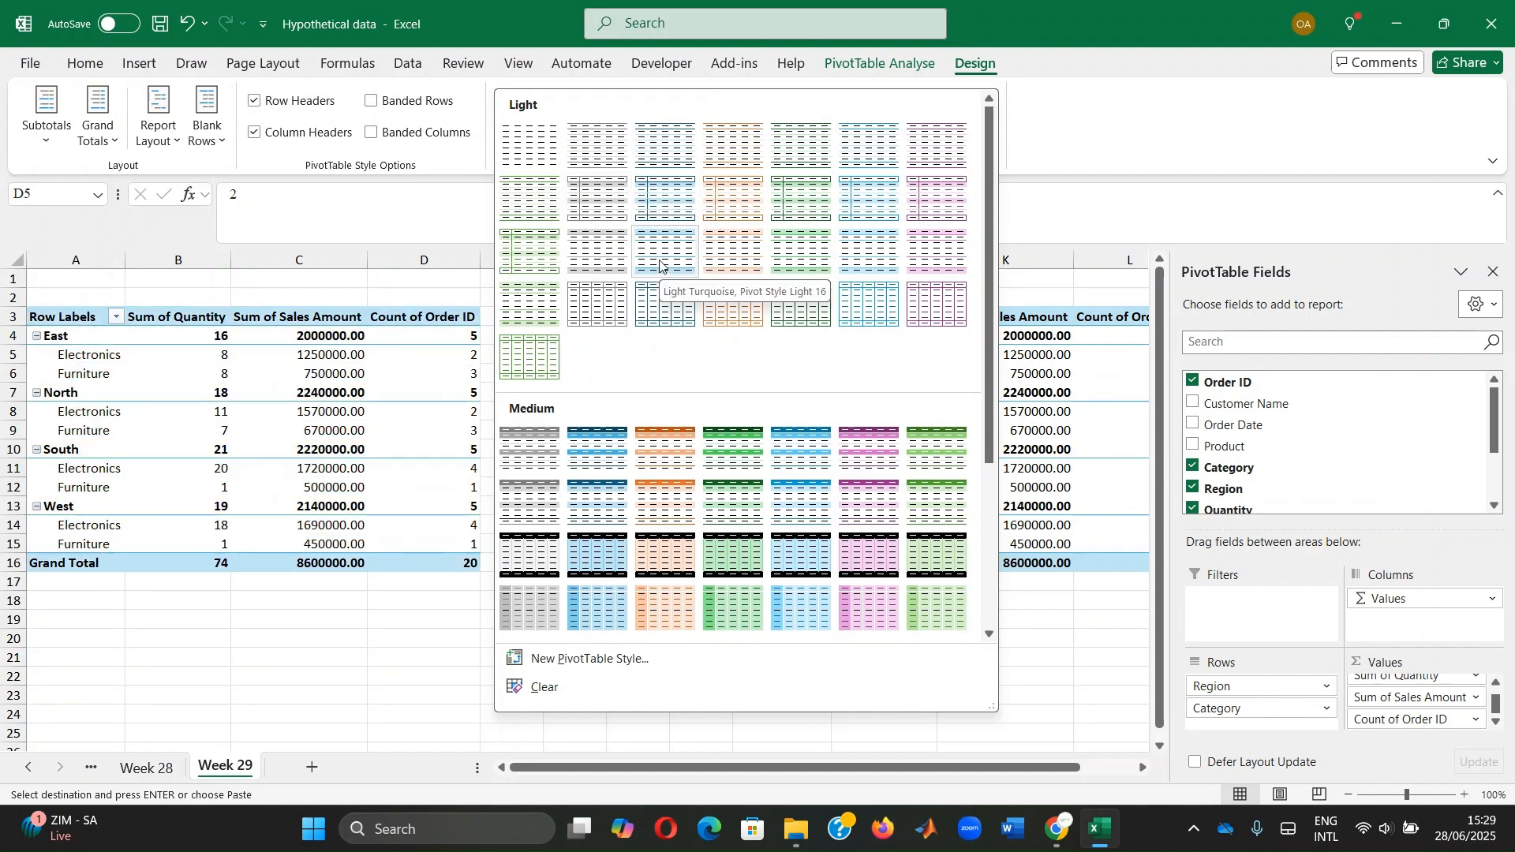
{"action": "left_click", "coordinate": [934, 204]}
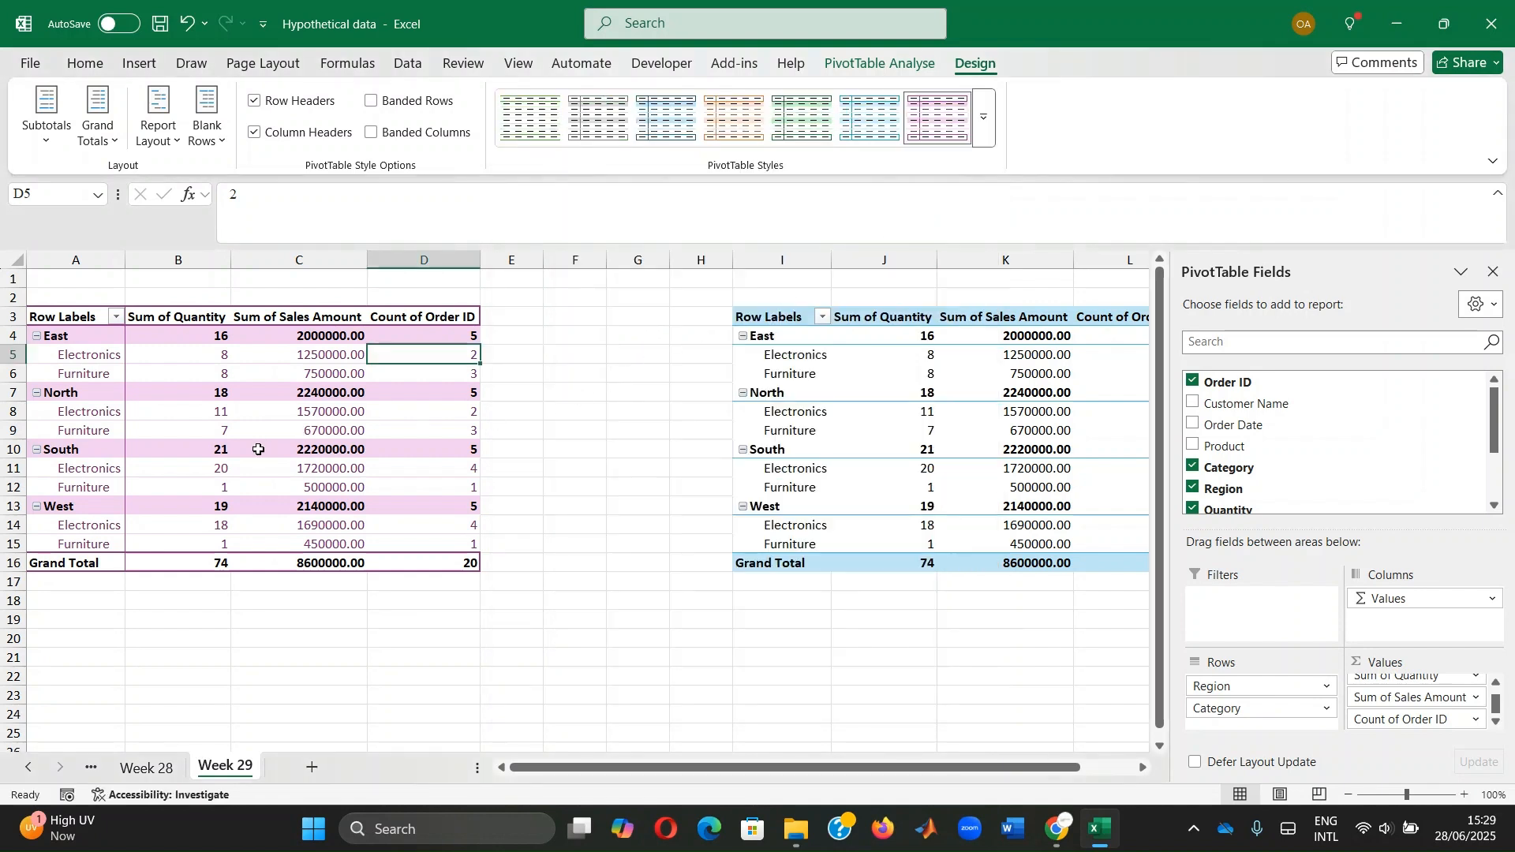
Format Sum of Sales Amount as Number with 1000 separator and 2 decimals, e.g. 2,000,000.00
{"action": "left_click", "coordinate": [307, 340]}
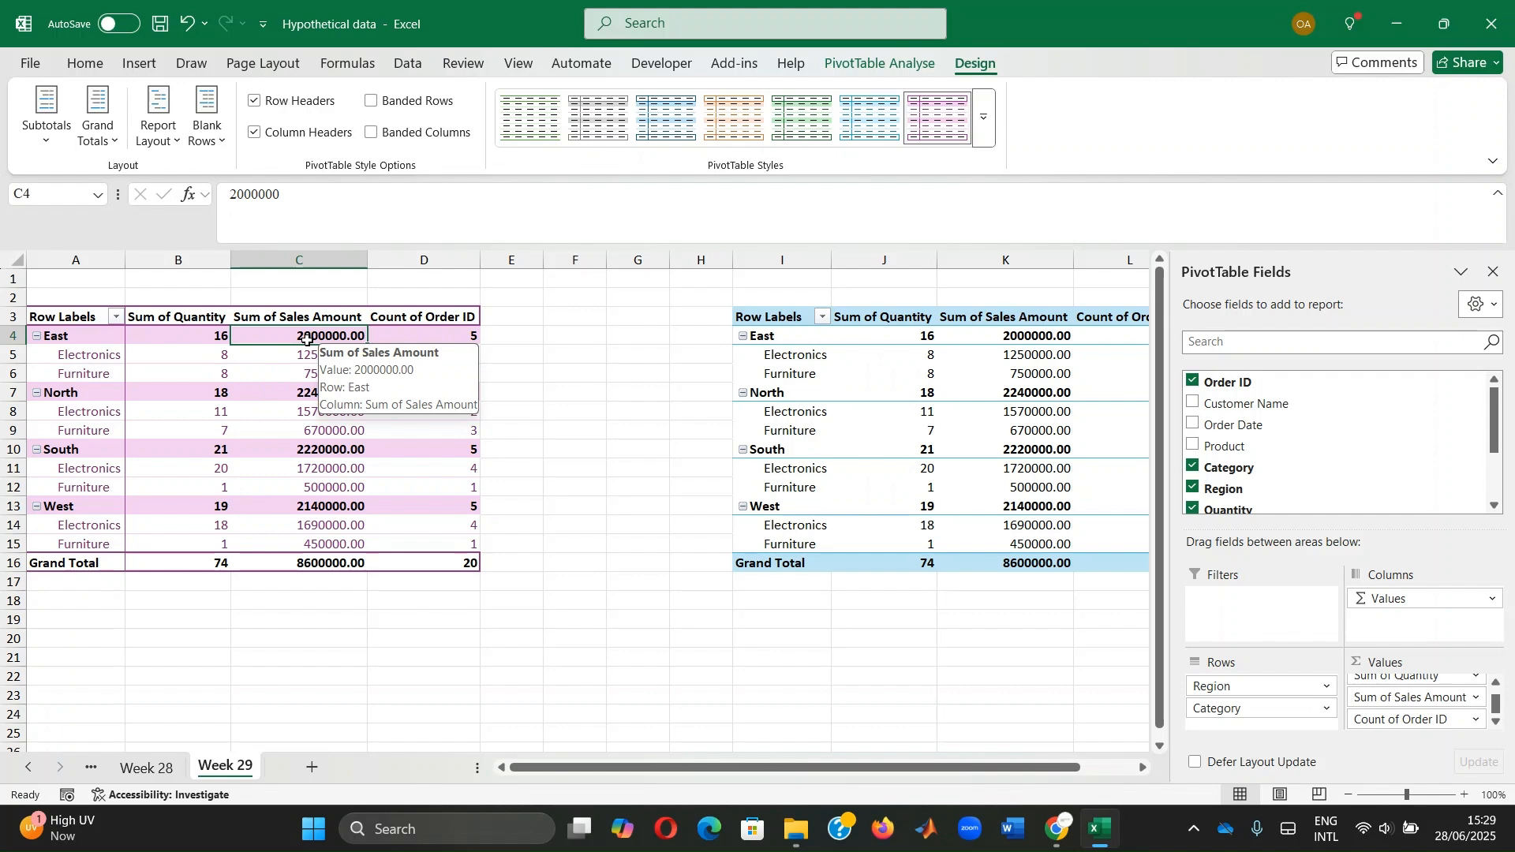
{"action": "right_click", "coordinate": [307, 340]}
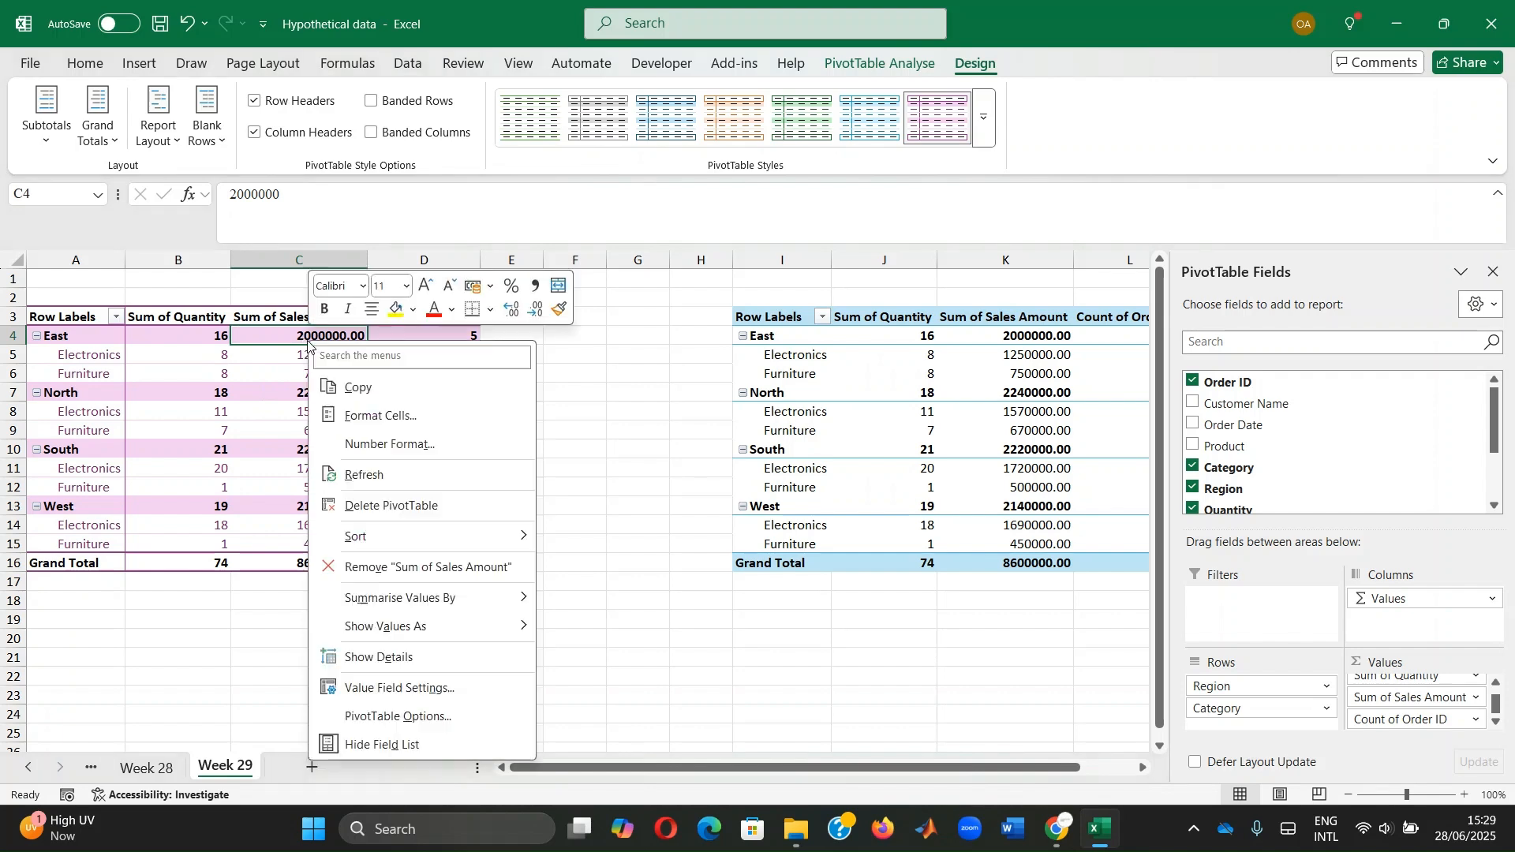
{"action": "left_click", "coordinate": [412, 446]}
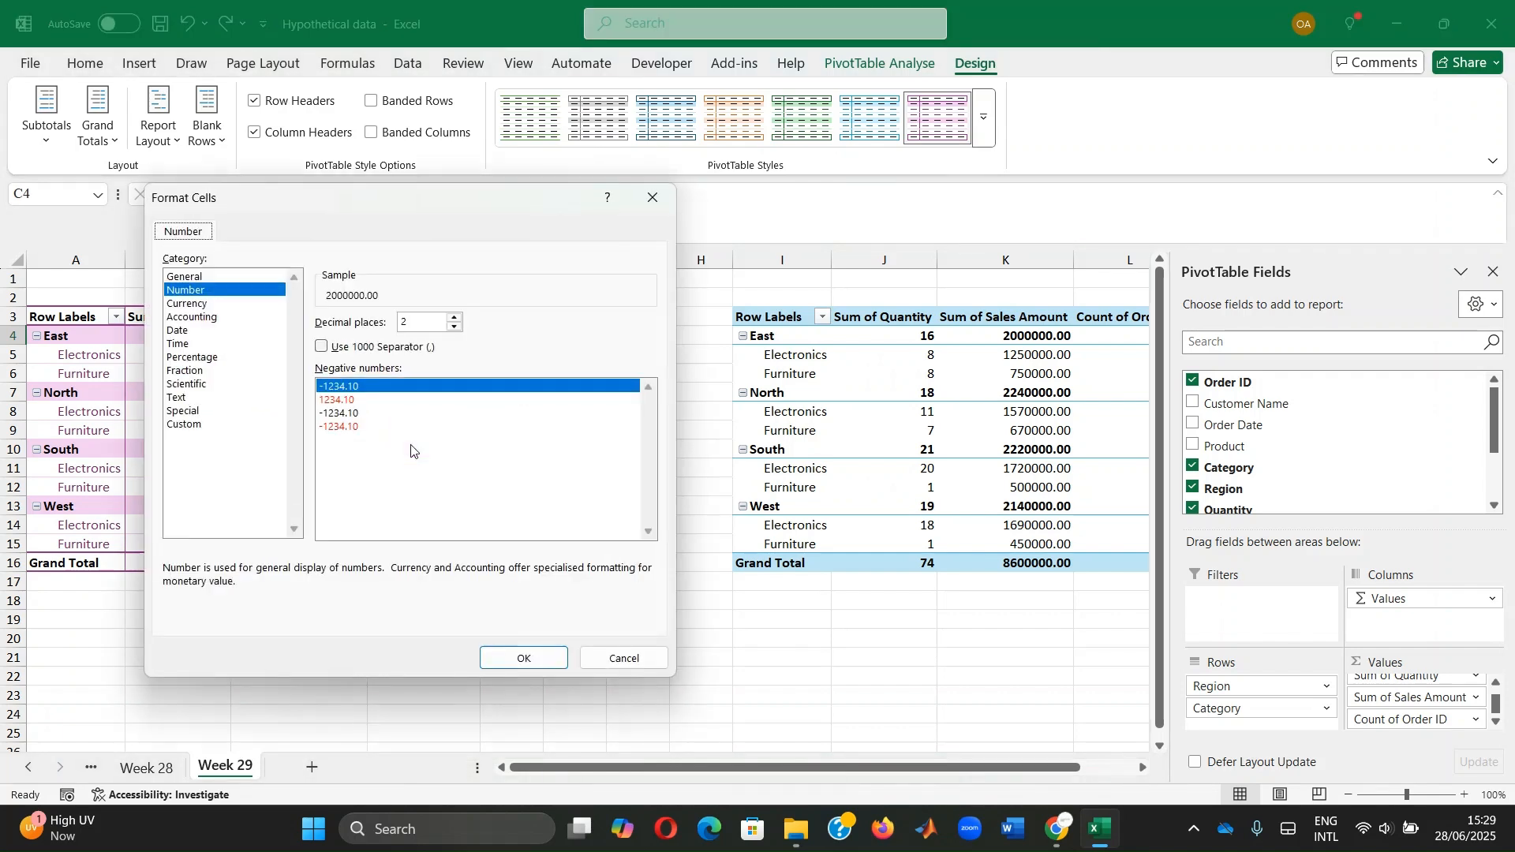
{"action": "left_click", "coordinate": [190, 304]}
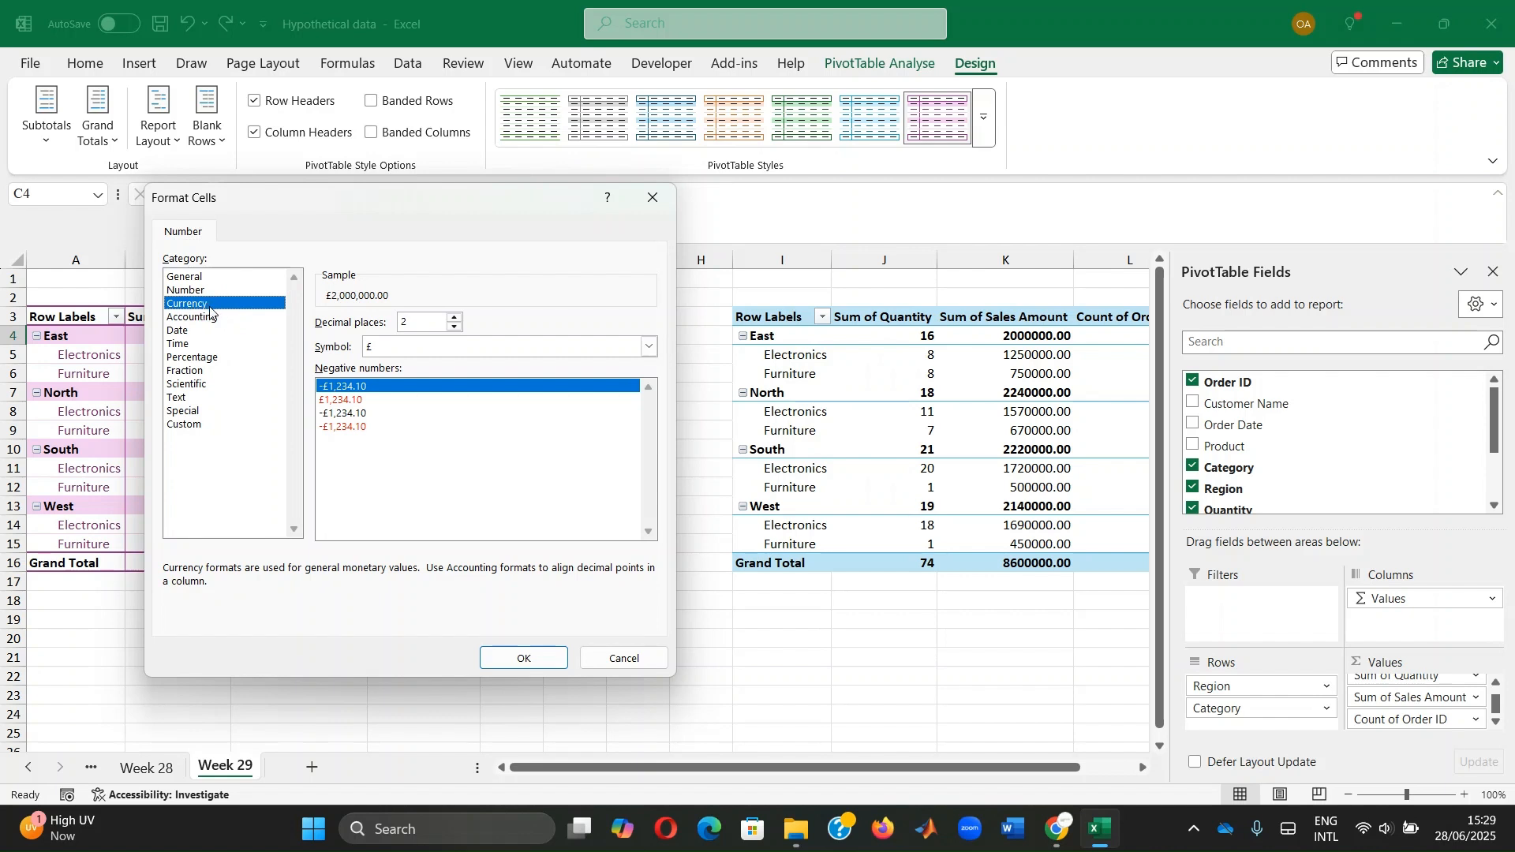
{"action": "left_click", "coordinate": [192, 318]}
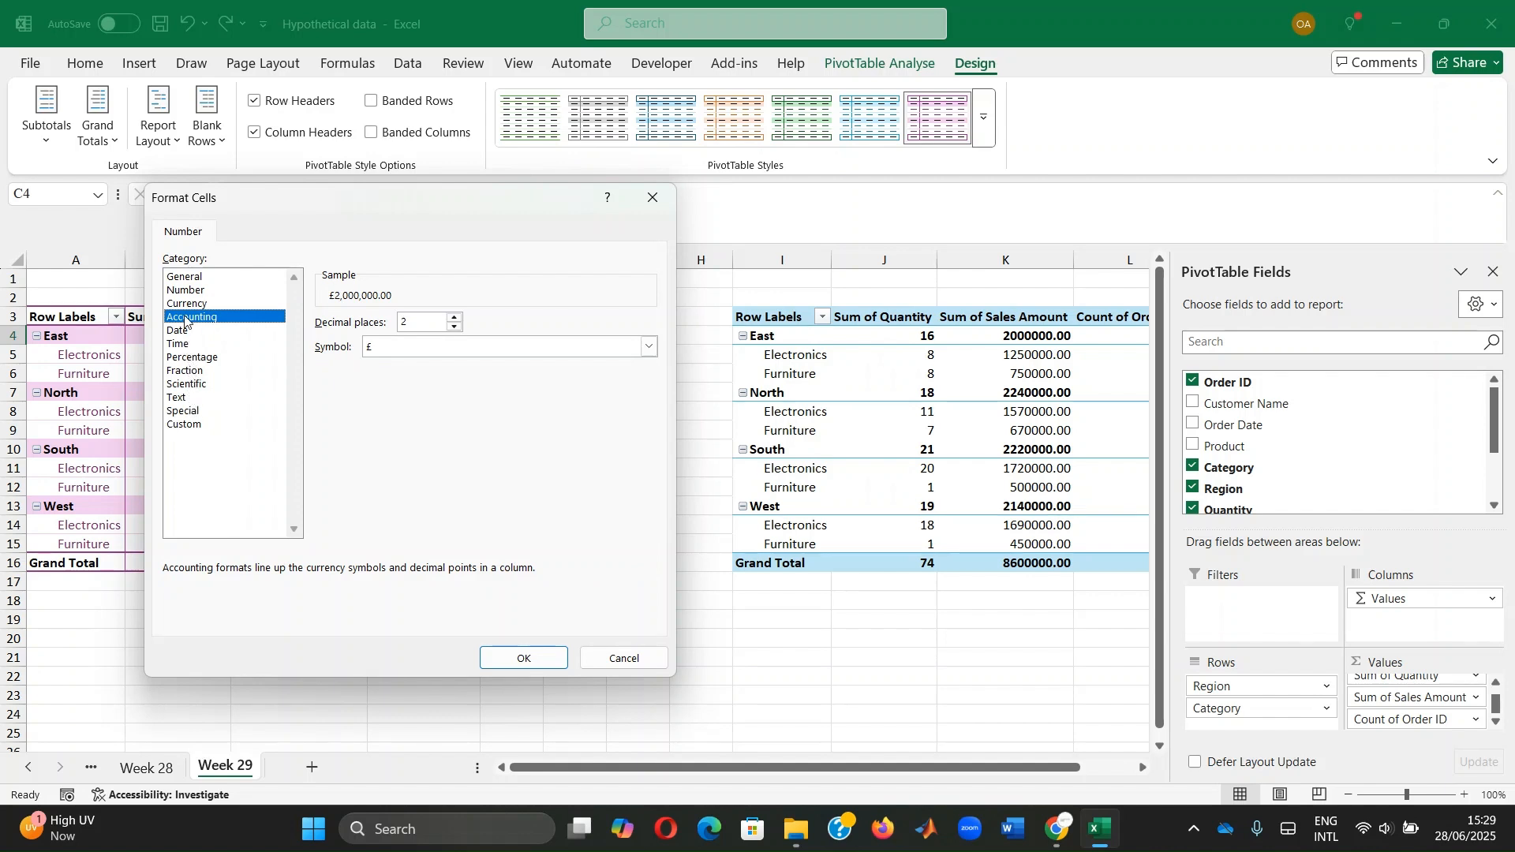
{"action": "left_click", "coordinate": [187, 278]}
{"action": "left_click", "coordinate": [186, 291]}
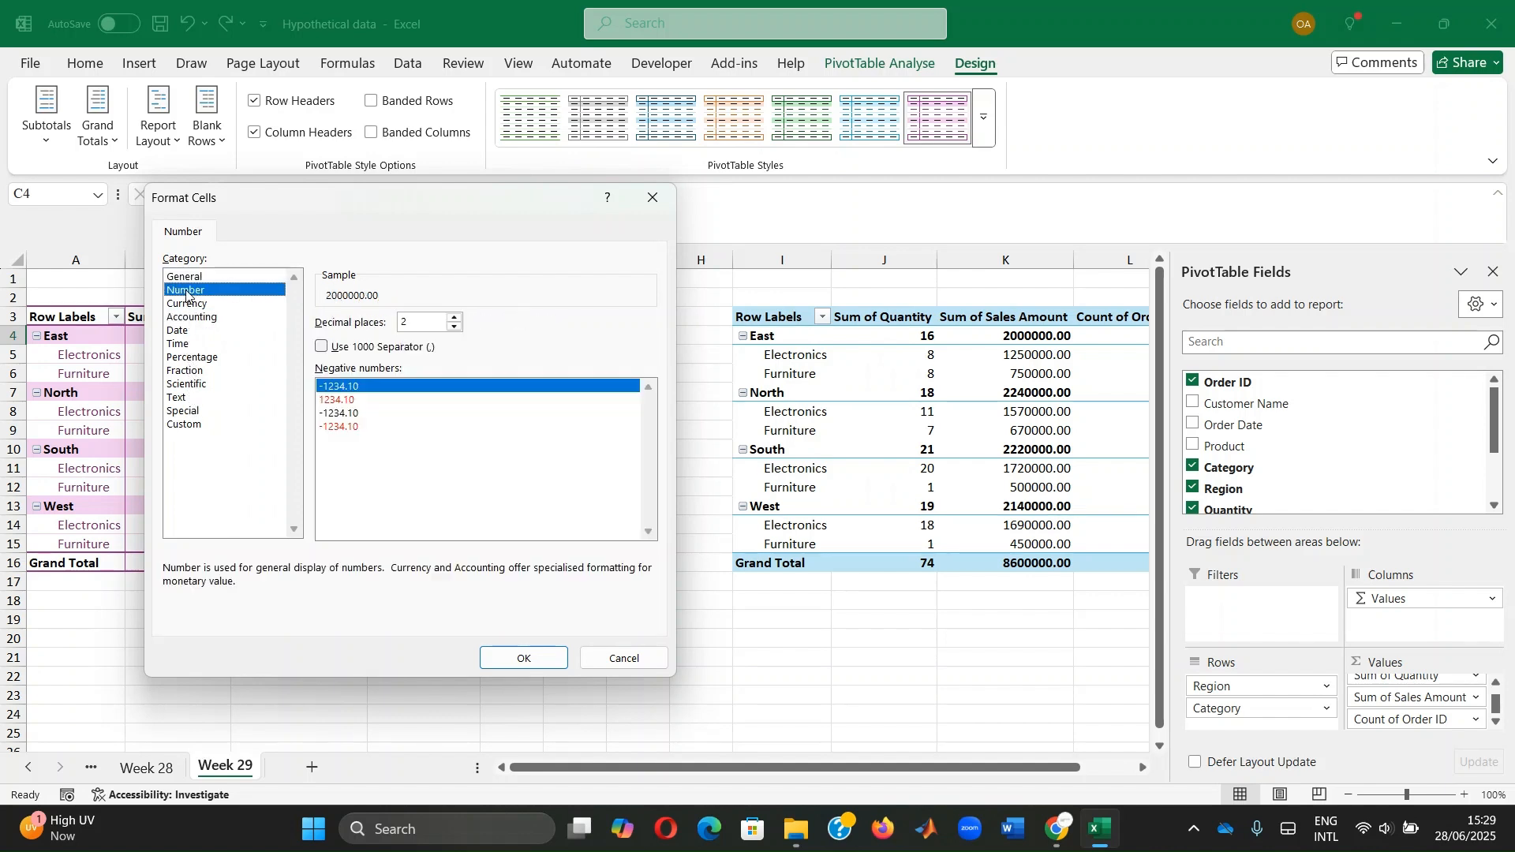
{"action": "left_click", "coordinate": [322, 347]}
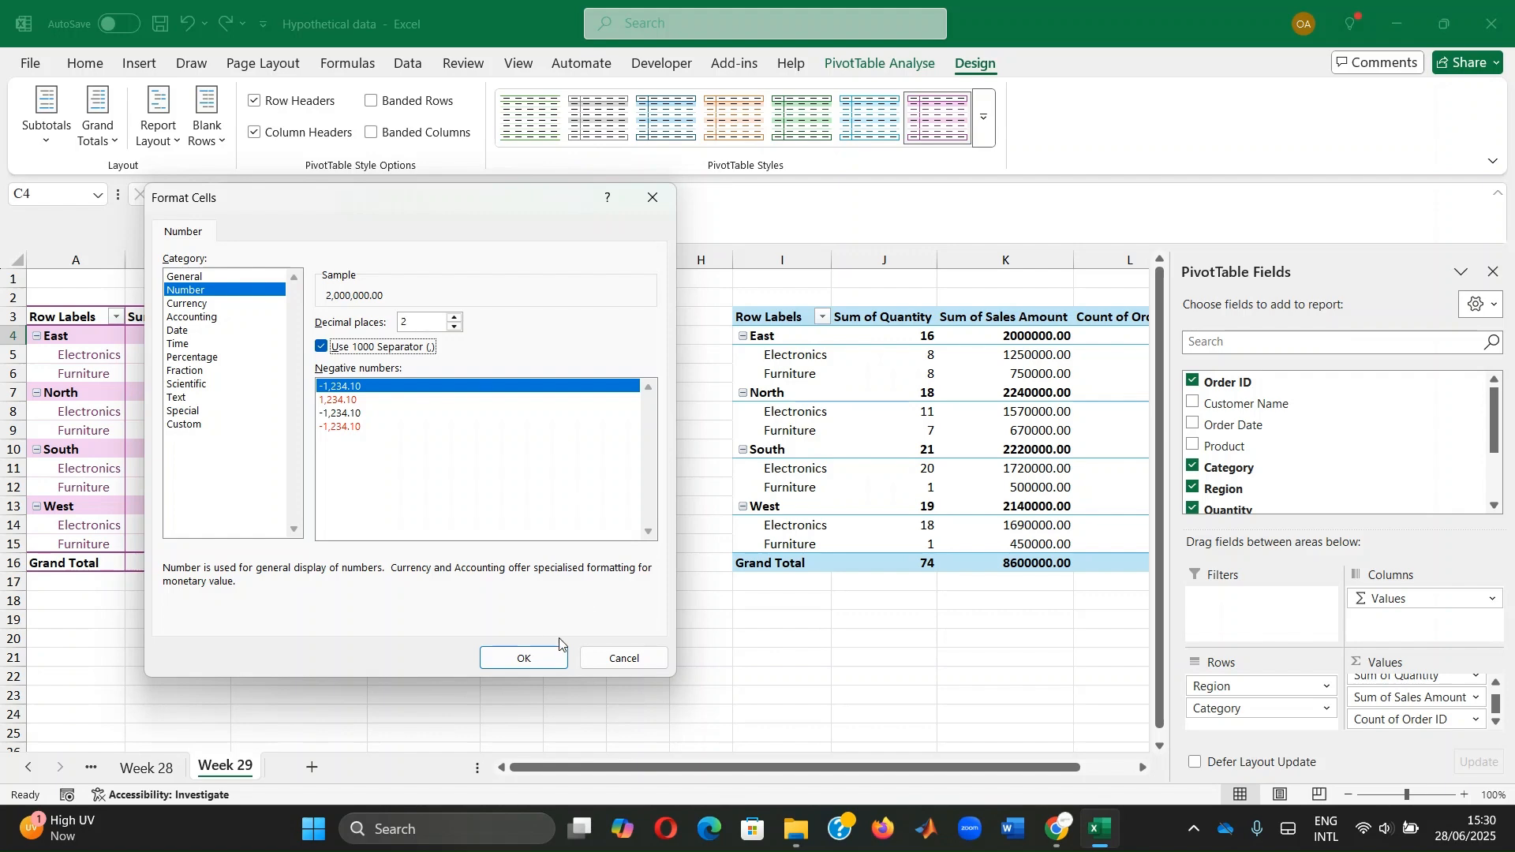
{"action": "left_click", "coordinate": [521, 656]}
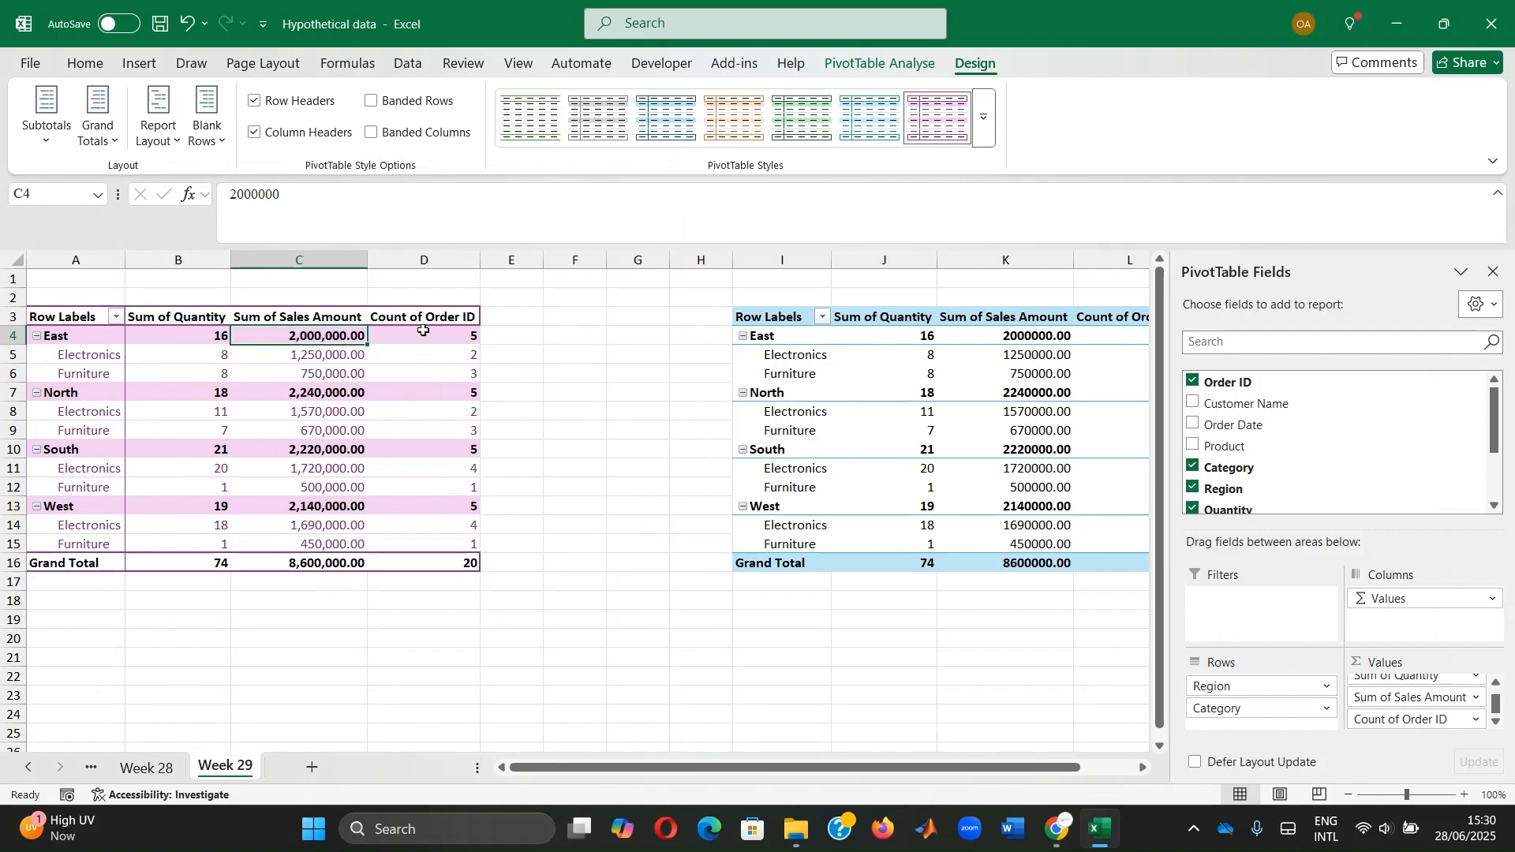
{"action": "left_click", "coordinate": [153, 336]}
Give the Sum of Quantity values a Number format with 1 decimal place, e.g. 16.0
{"action": "right_click", "coordinate": [147, 335]}
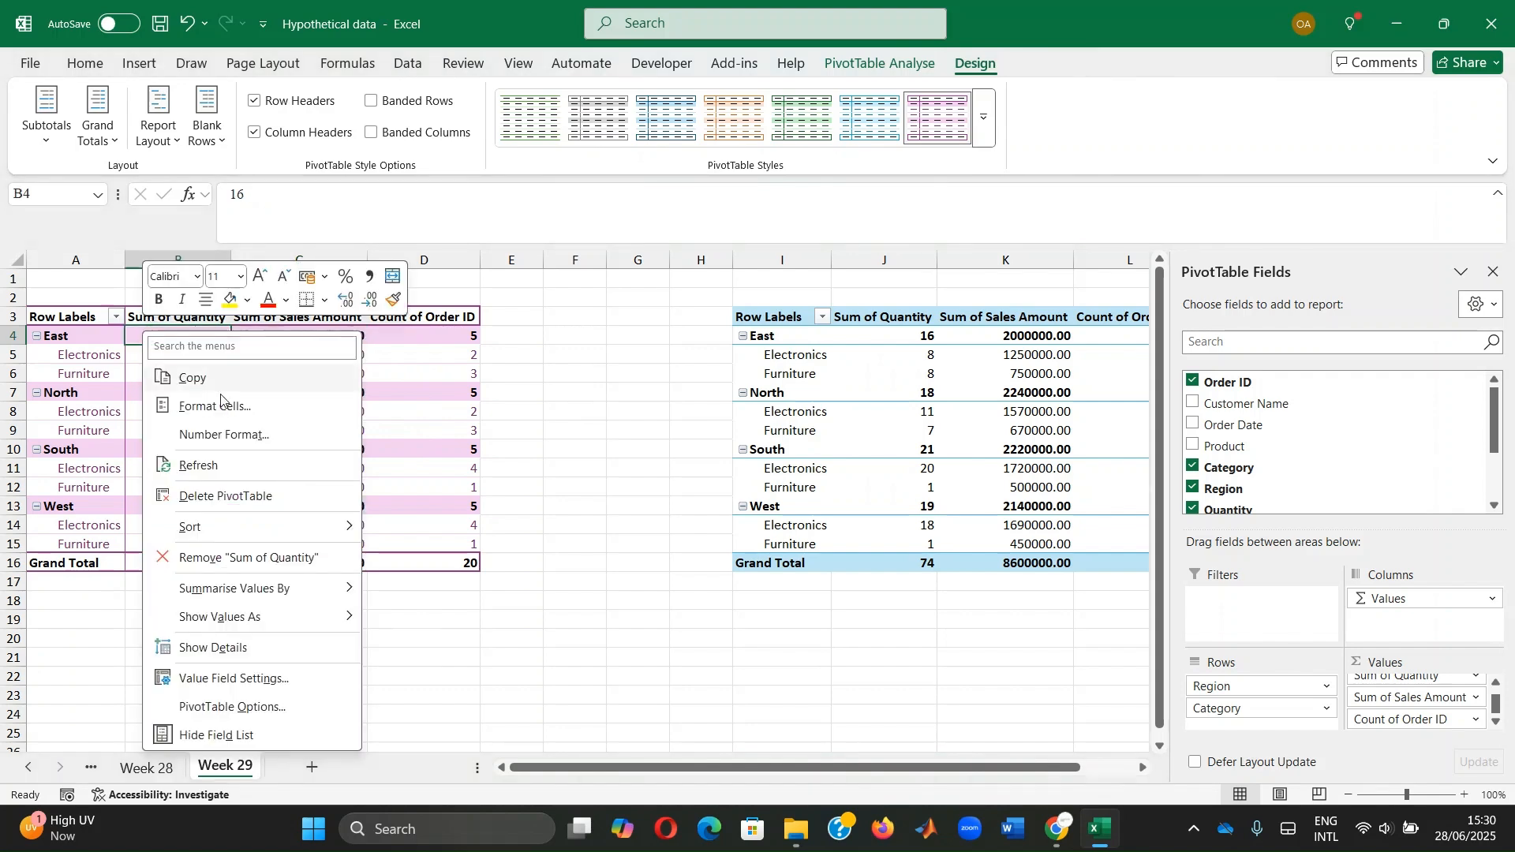
{"action": "left_click", "coordinate": [253, 437]}
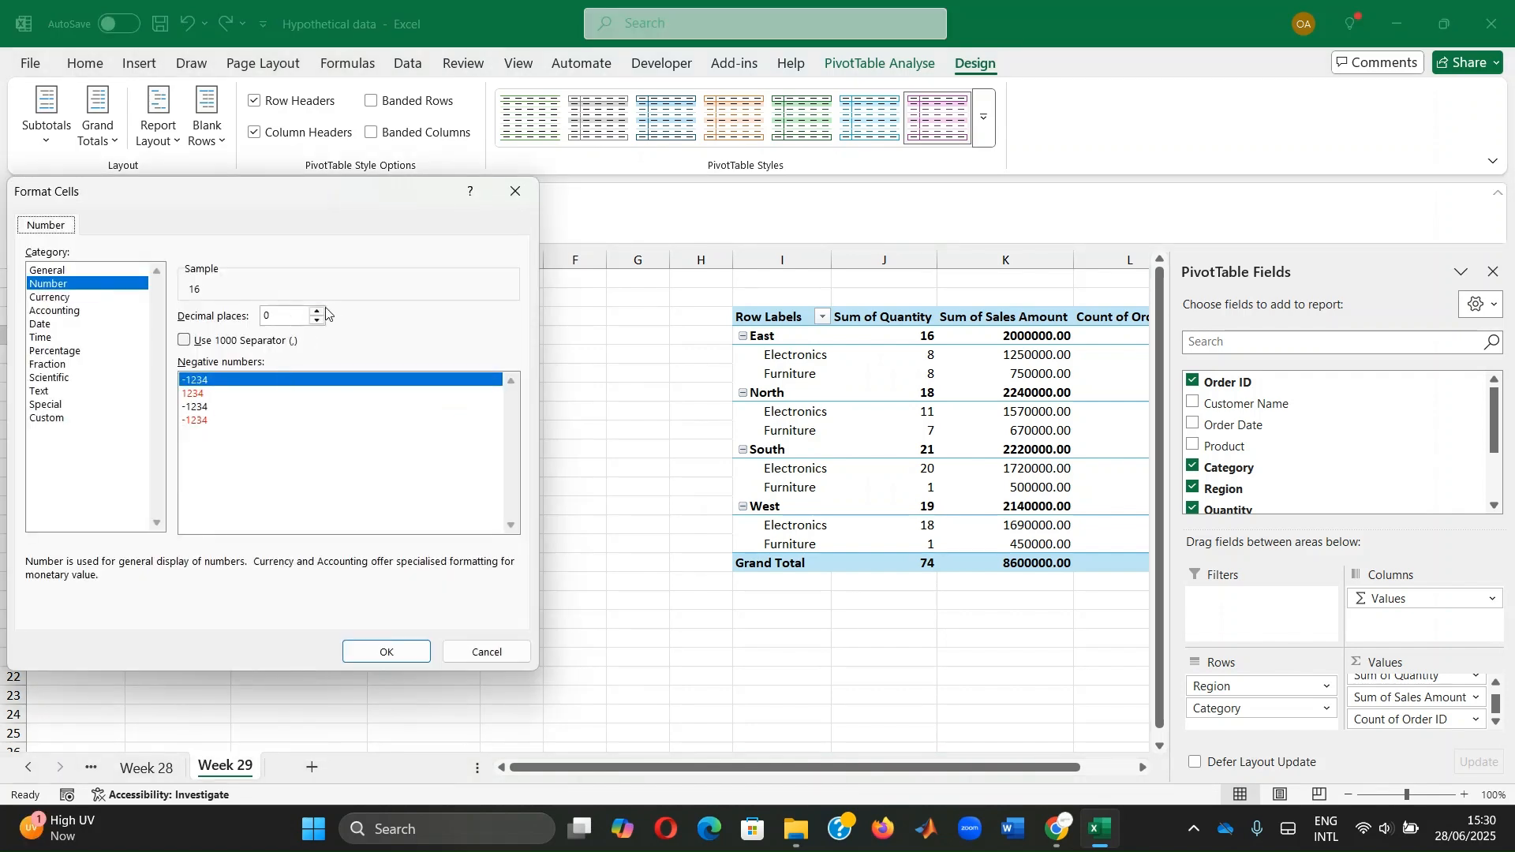
{"action": "left_click", "coordinate": [317, 311]}
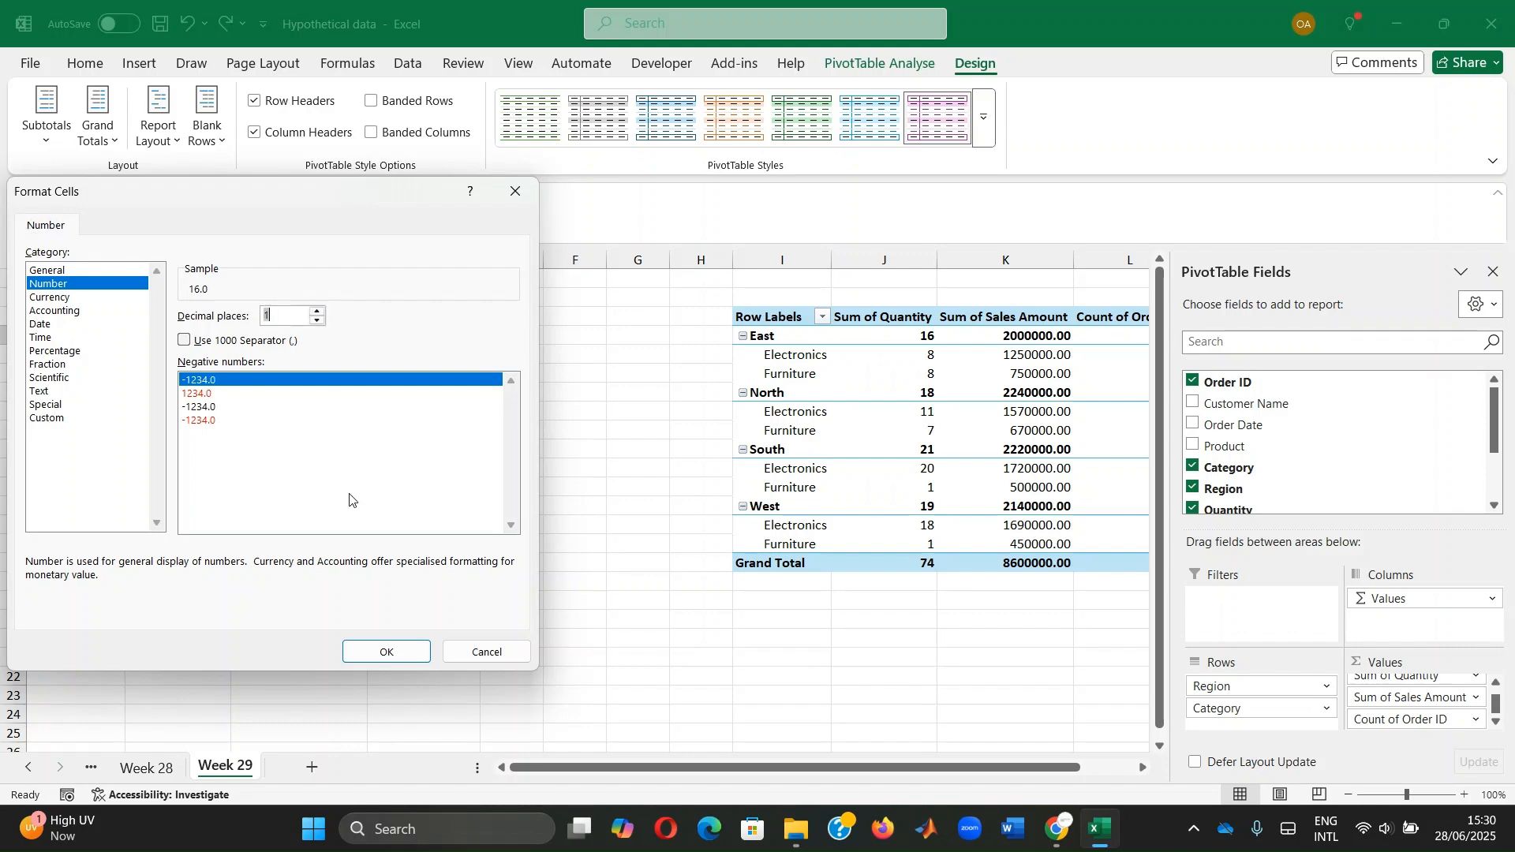
{"action": "left_click", "coordinate": [387, 652]}
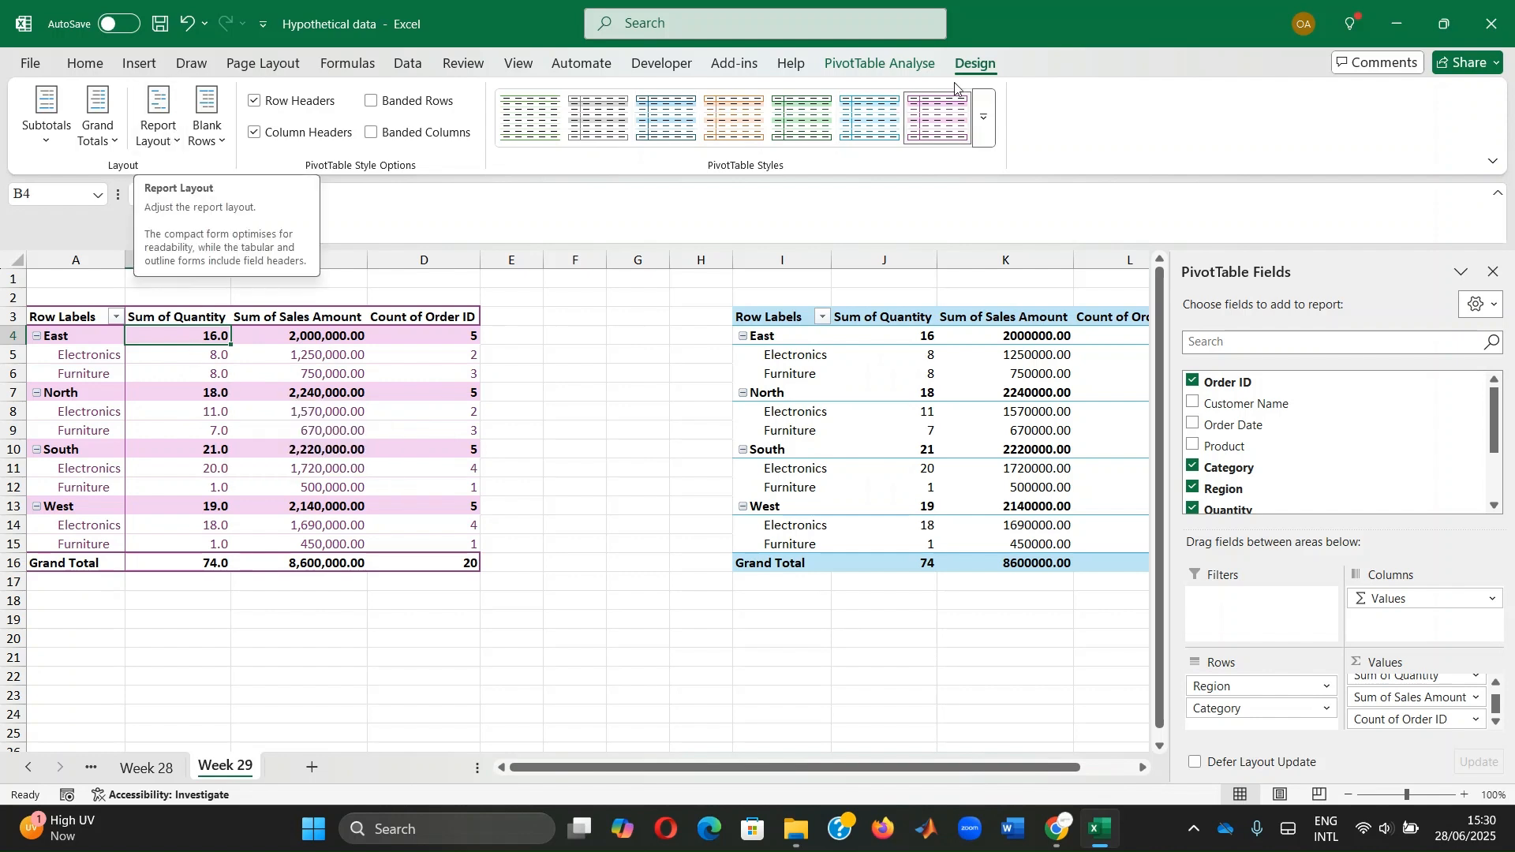
Set the pivot table's Report Layout to Show in Outline Form
{"action": "left_click", "coordinate": [153, 114]}
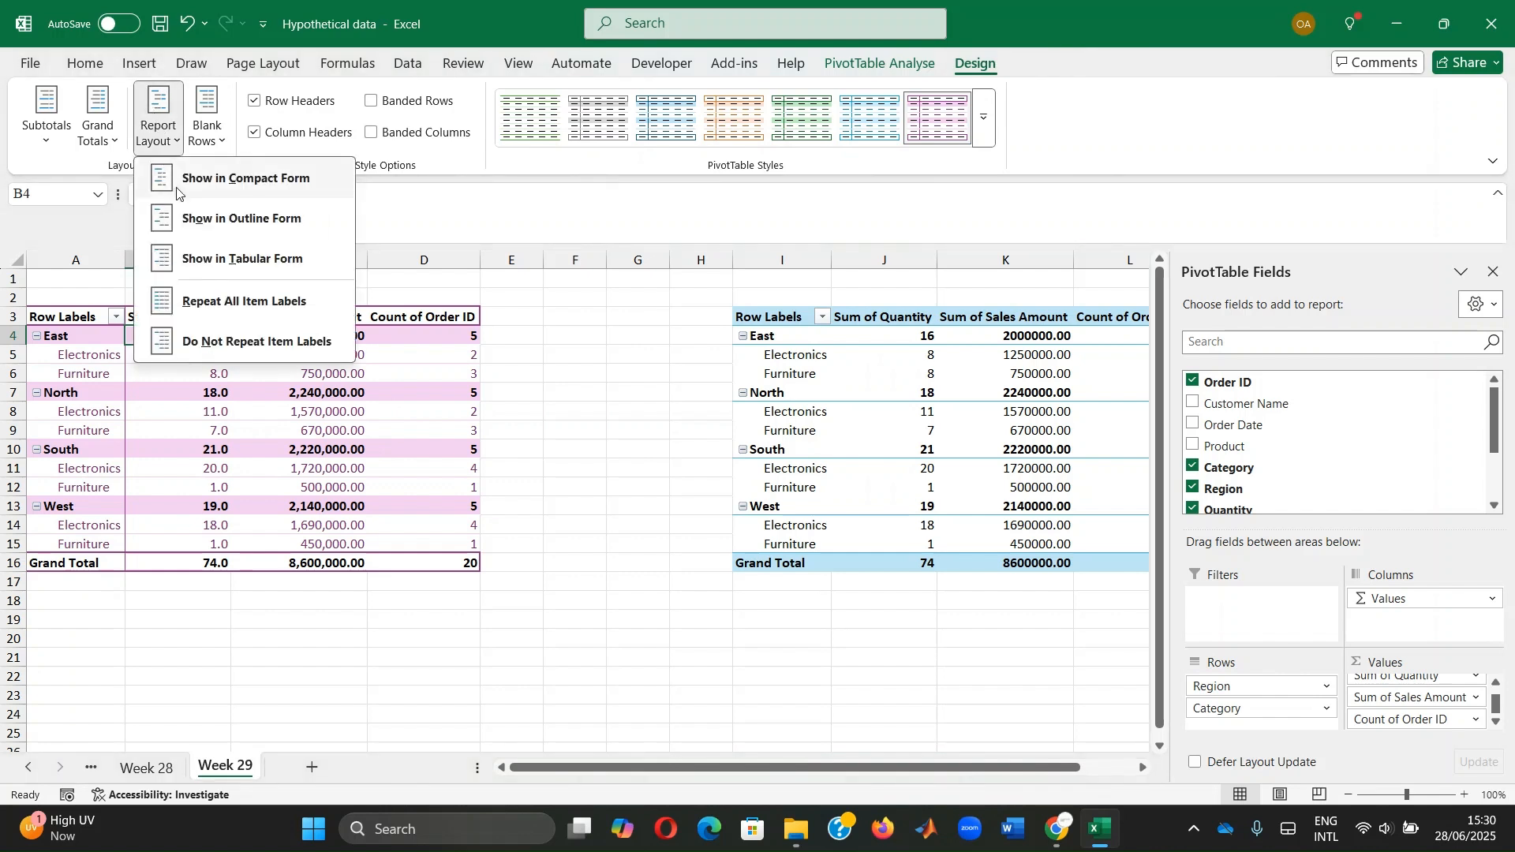
{"action": "left_click", "coordinate": [251, 183]}
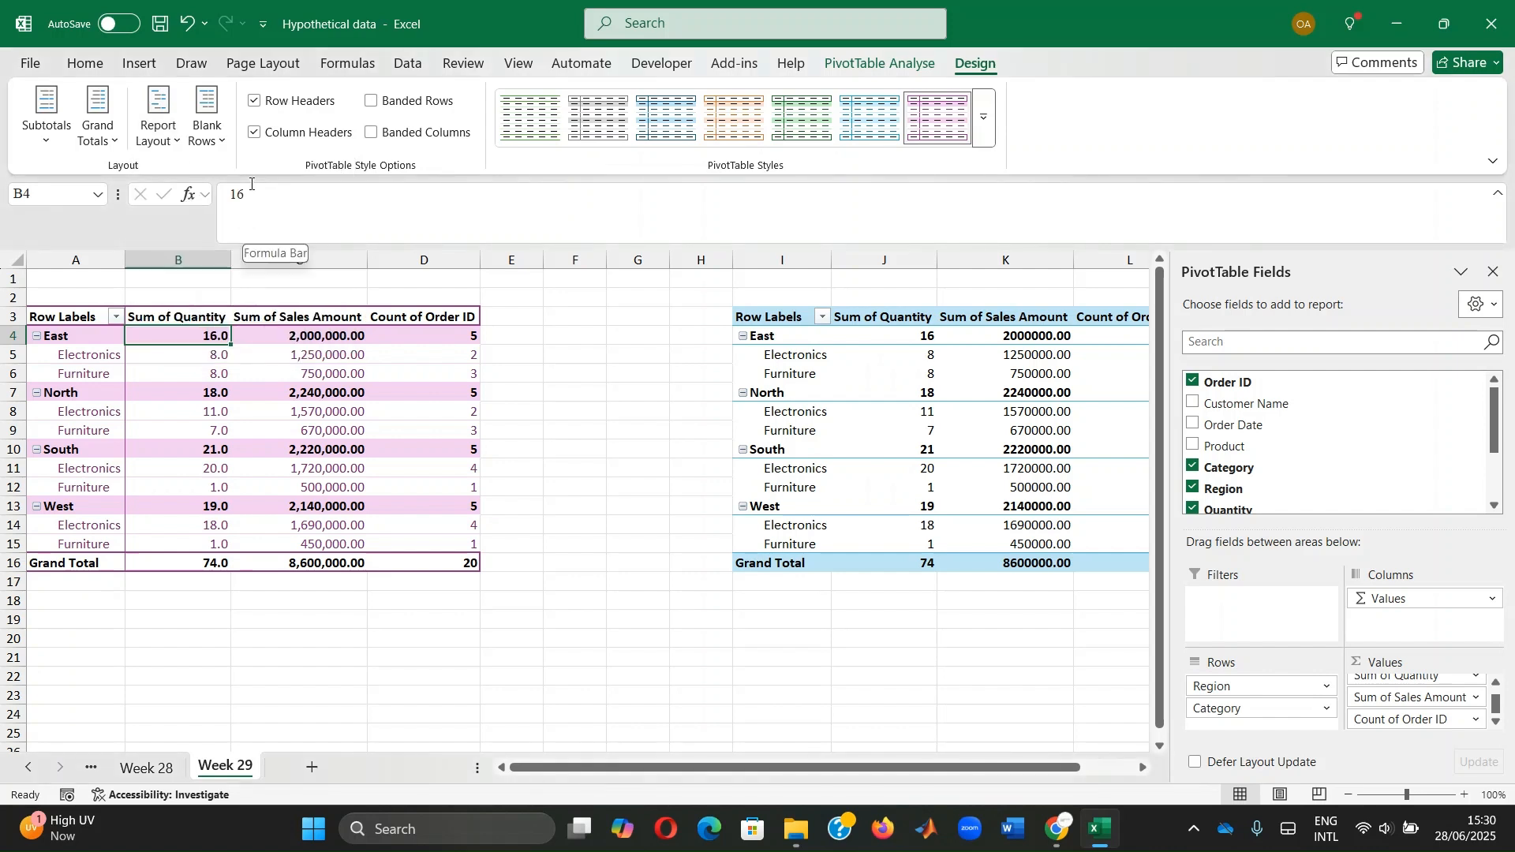
{"action": "left_click", "coordinate": [154, 140]}
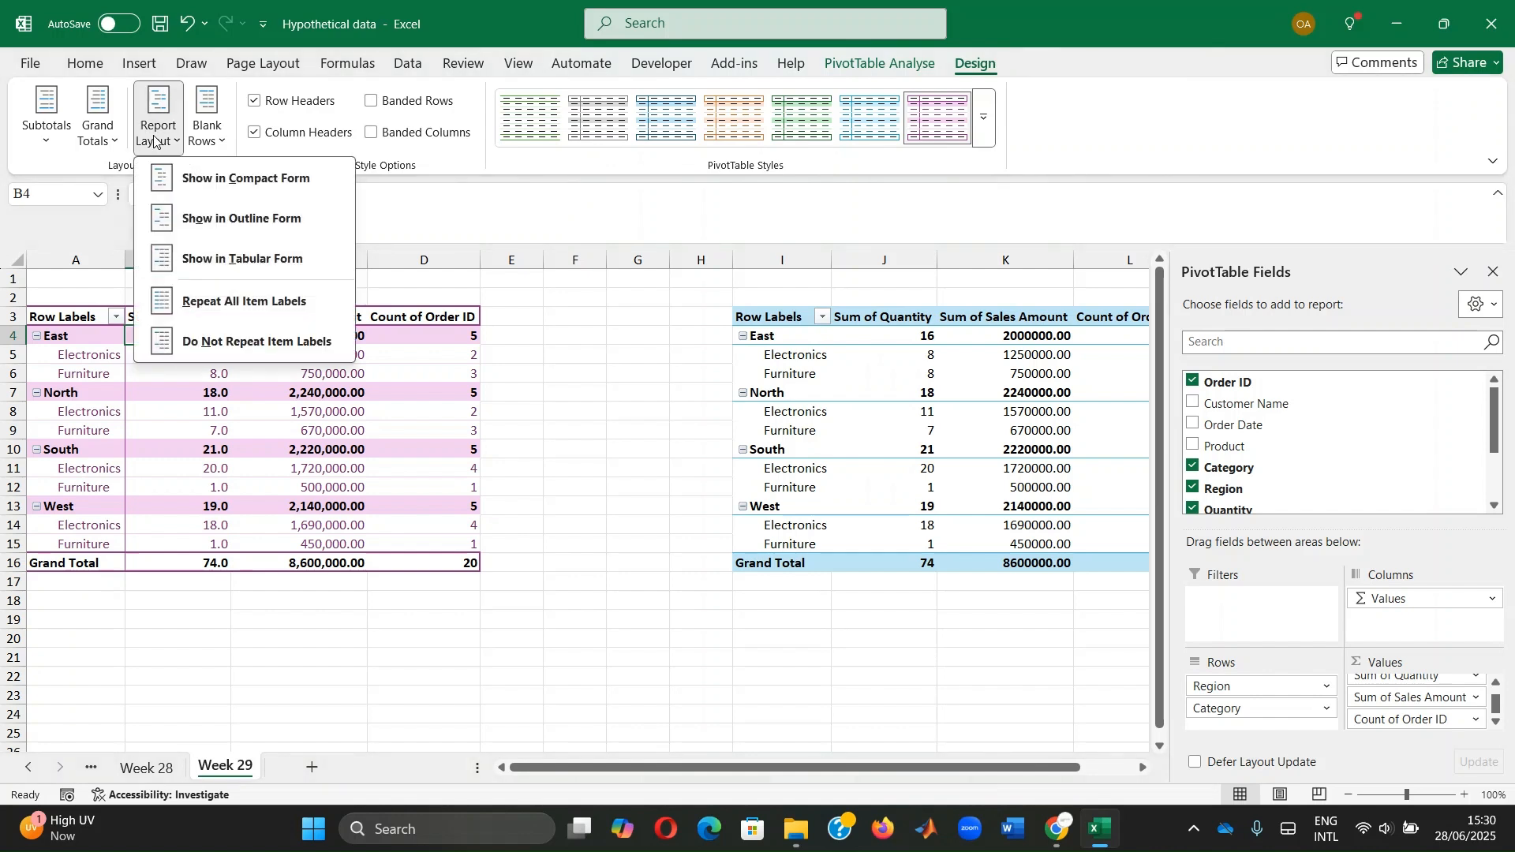
{"action": "left_click", "coordinate": [210, 229]}
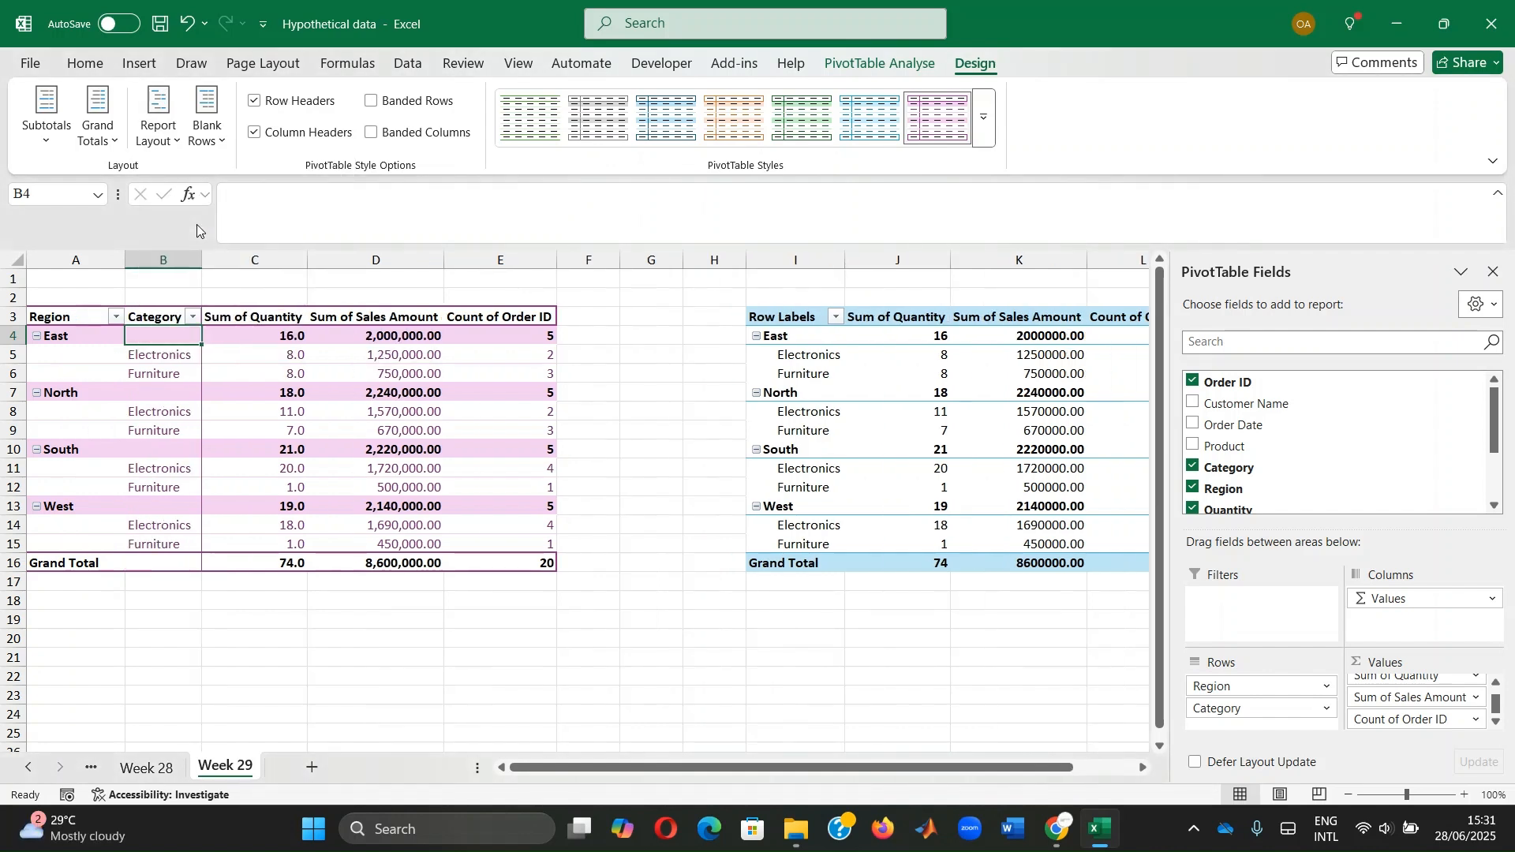
{"action": "left_click", "coordinate": [157, 126]}
{"action": "left_click", "coordinate": [236, 260]}
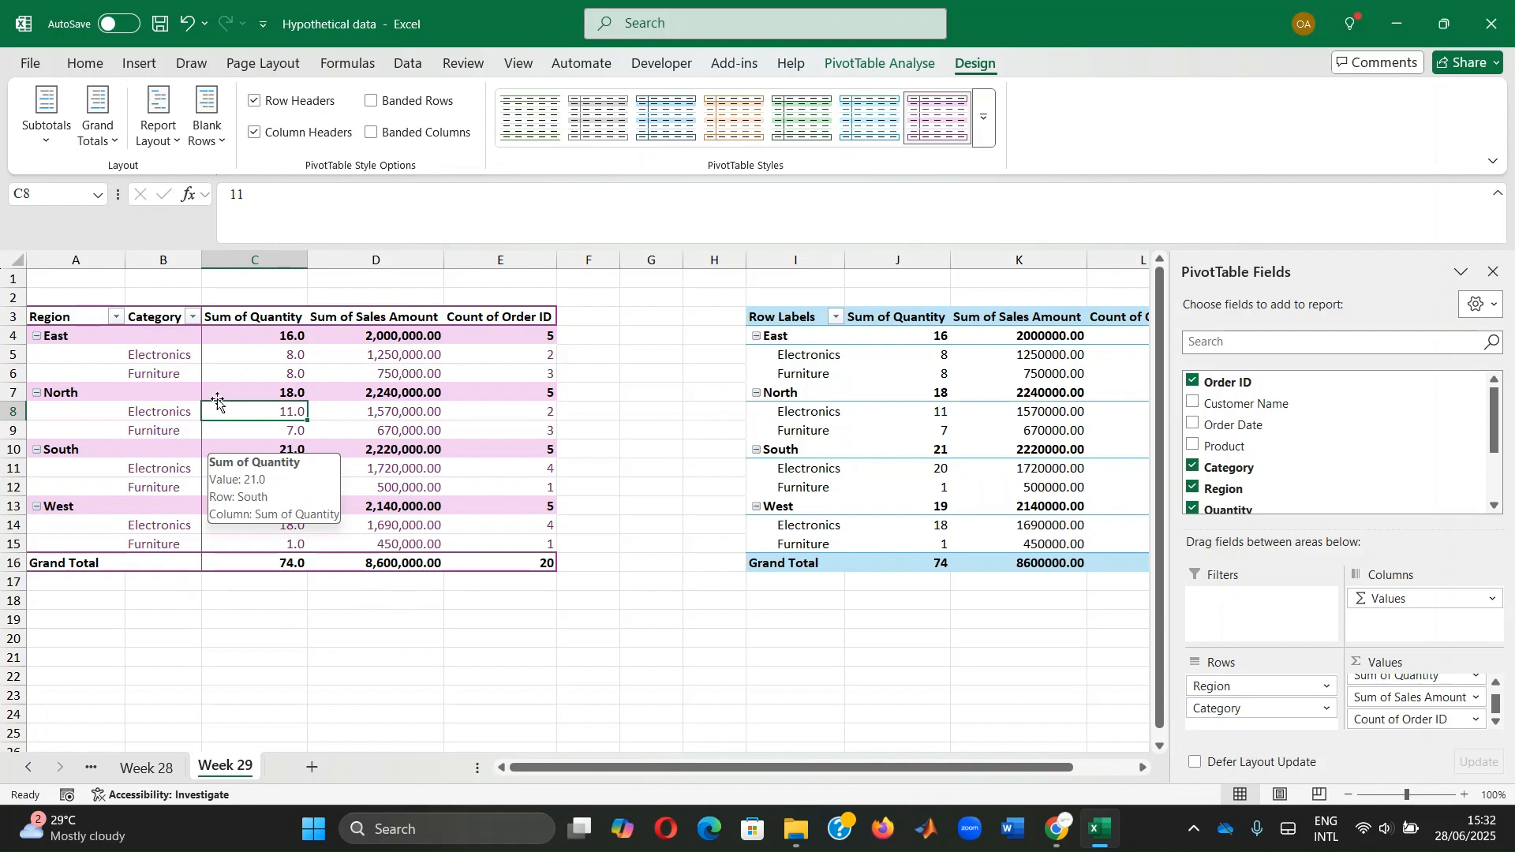
Go to the Home tab and select Sum of Sales Amount cell D5
{"action": "left_click", "coordinate": [85, 63]}
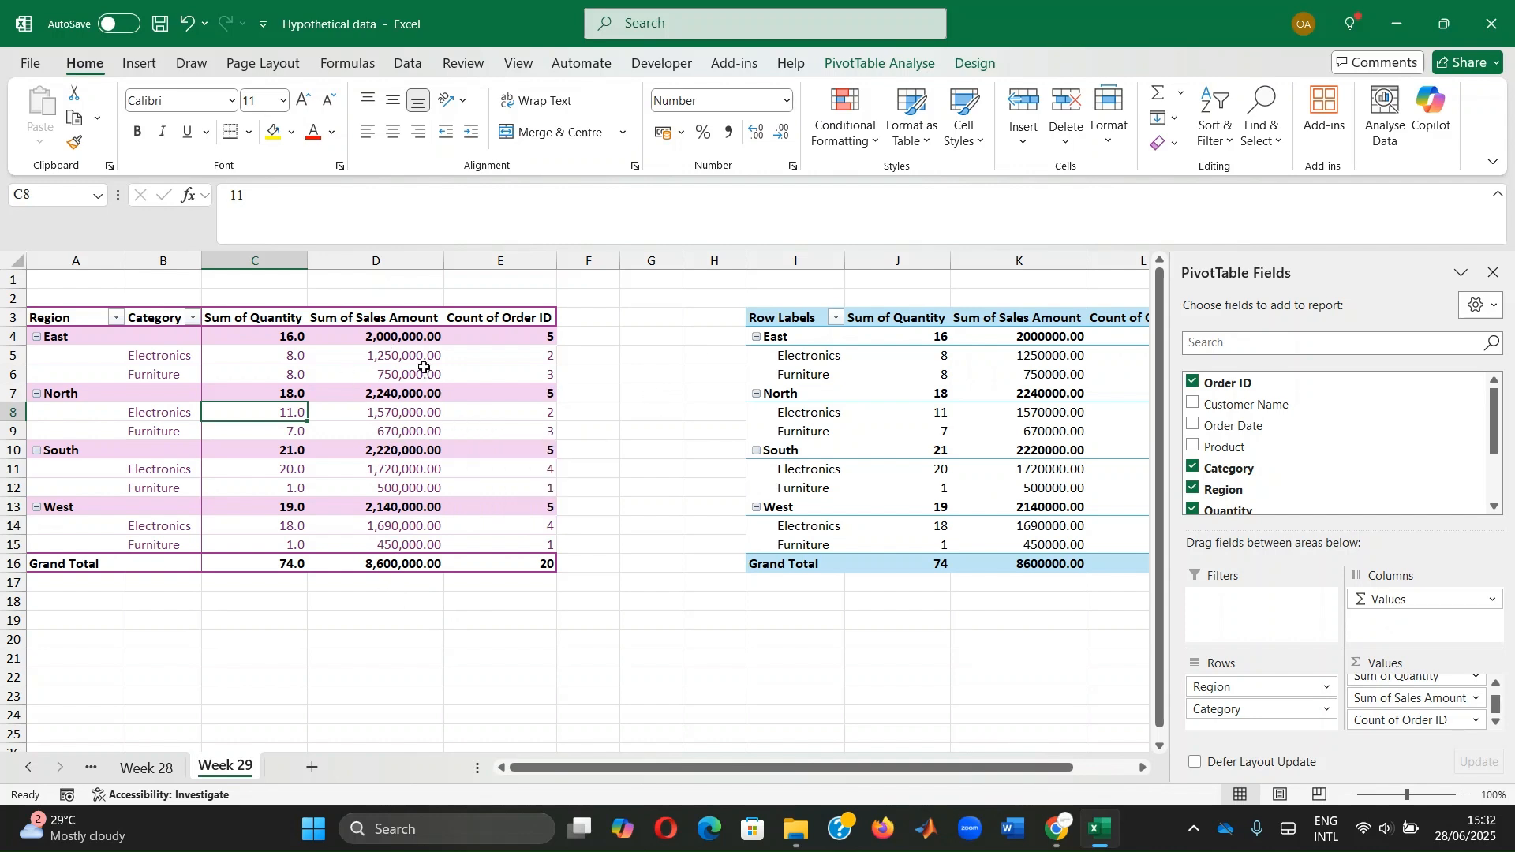
{"action": "left_click", "coordinate": [396, 351]}
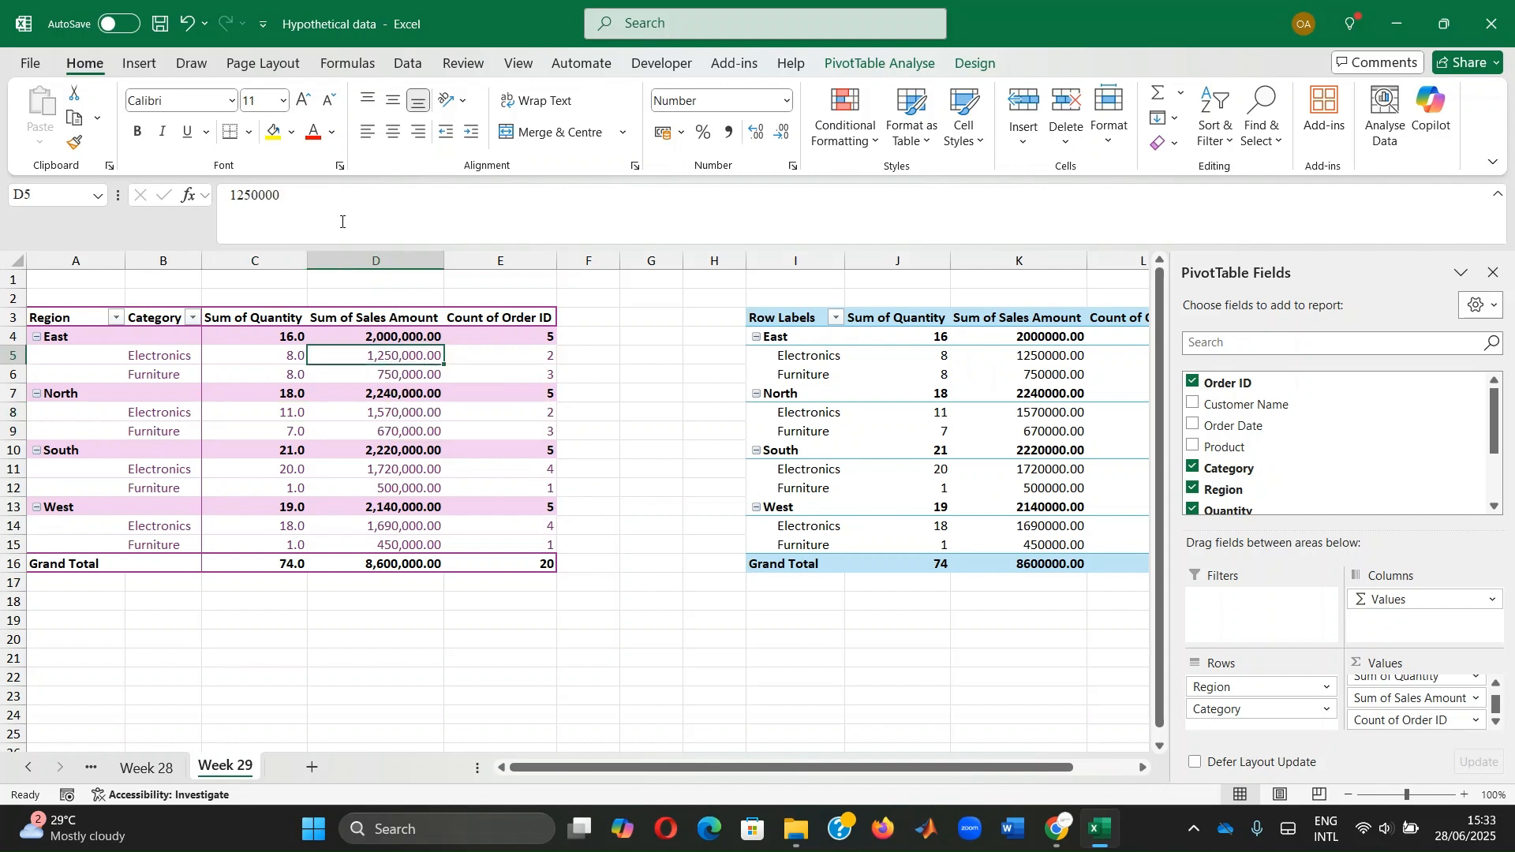
Format Sum of Sales Amount with 1000 separators and 2 decimals, e.g. 8,600,000.00
{"action": "right_click", "coordinate": [365, 356]}
{"action": "left_click", "coordinate": [454, 458]}
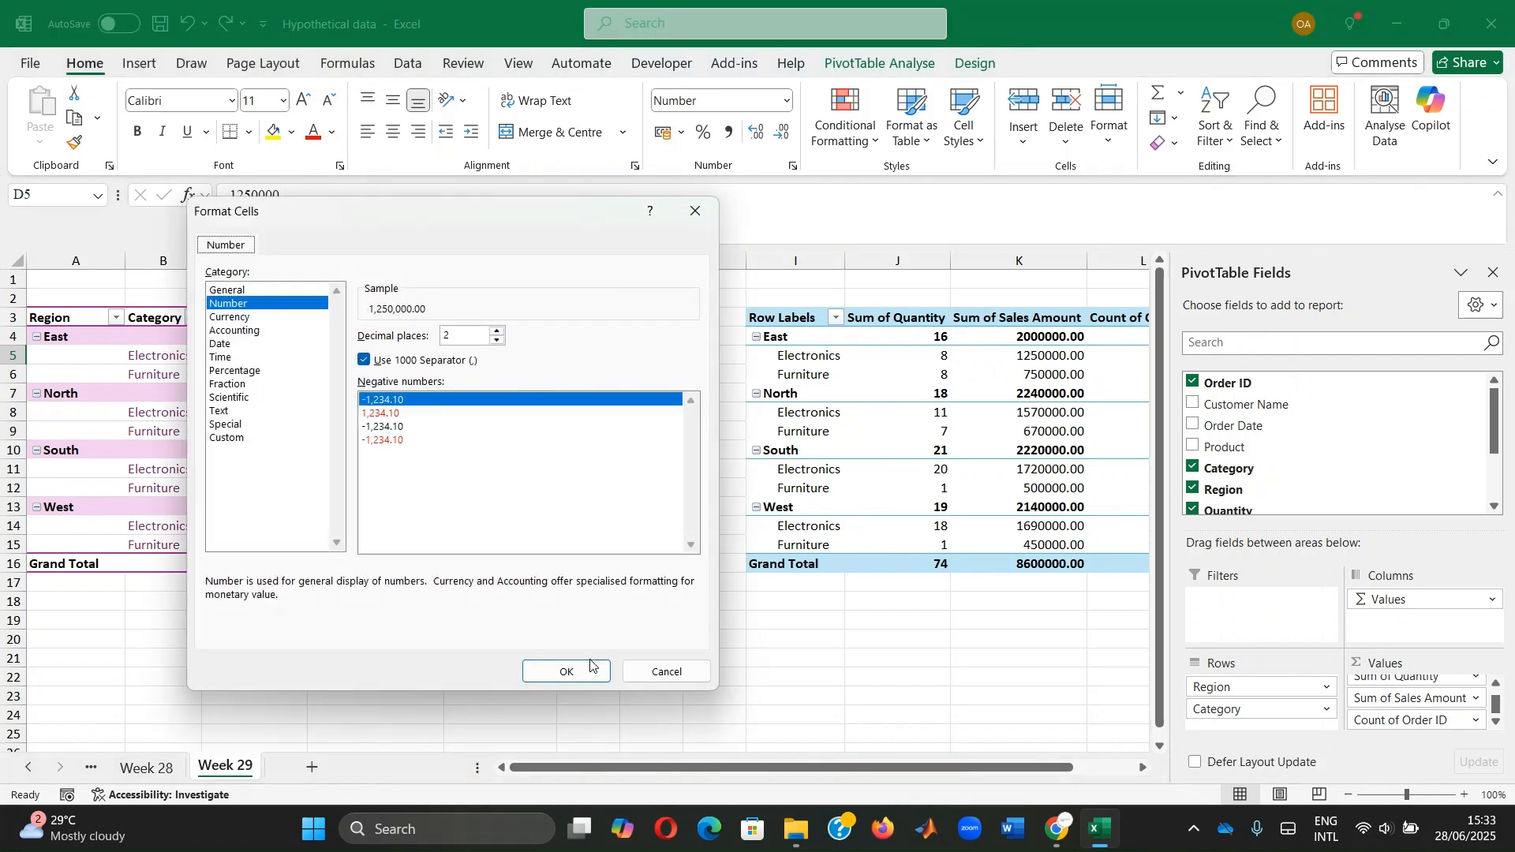
{"action": "left_click", "coordinate": [573, 673]}
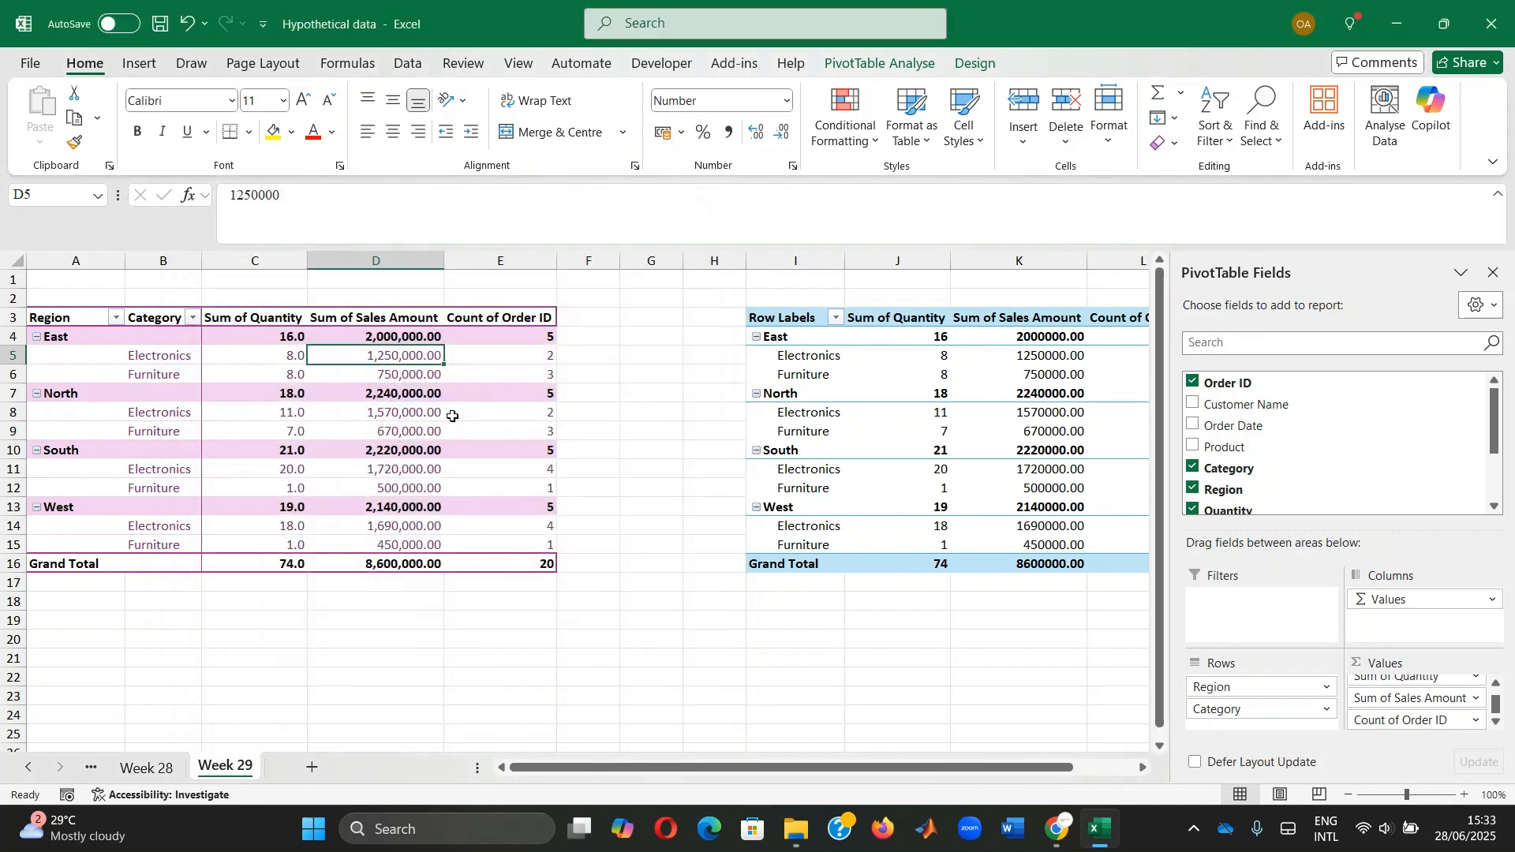
{"action": "left_click", "coordinate": [584, 675]}
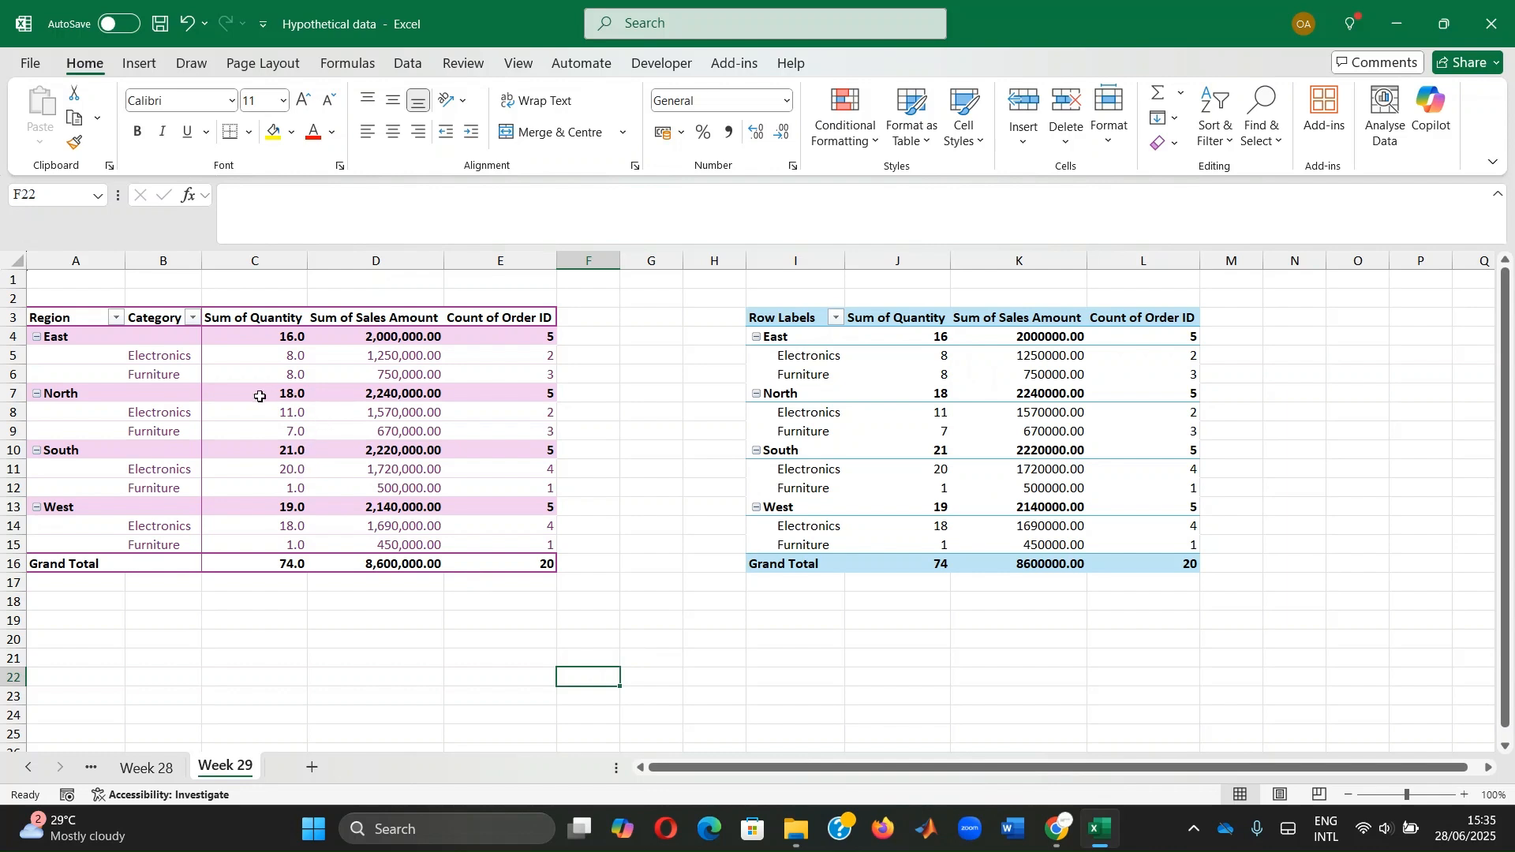
Apply a 1-decimal Number format to the Sum of Quantity values, e.g. 16.0
{"action": "mouse_move", "coordinate": [260, 397]}
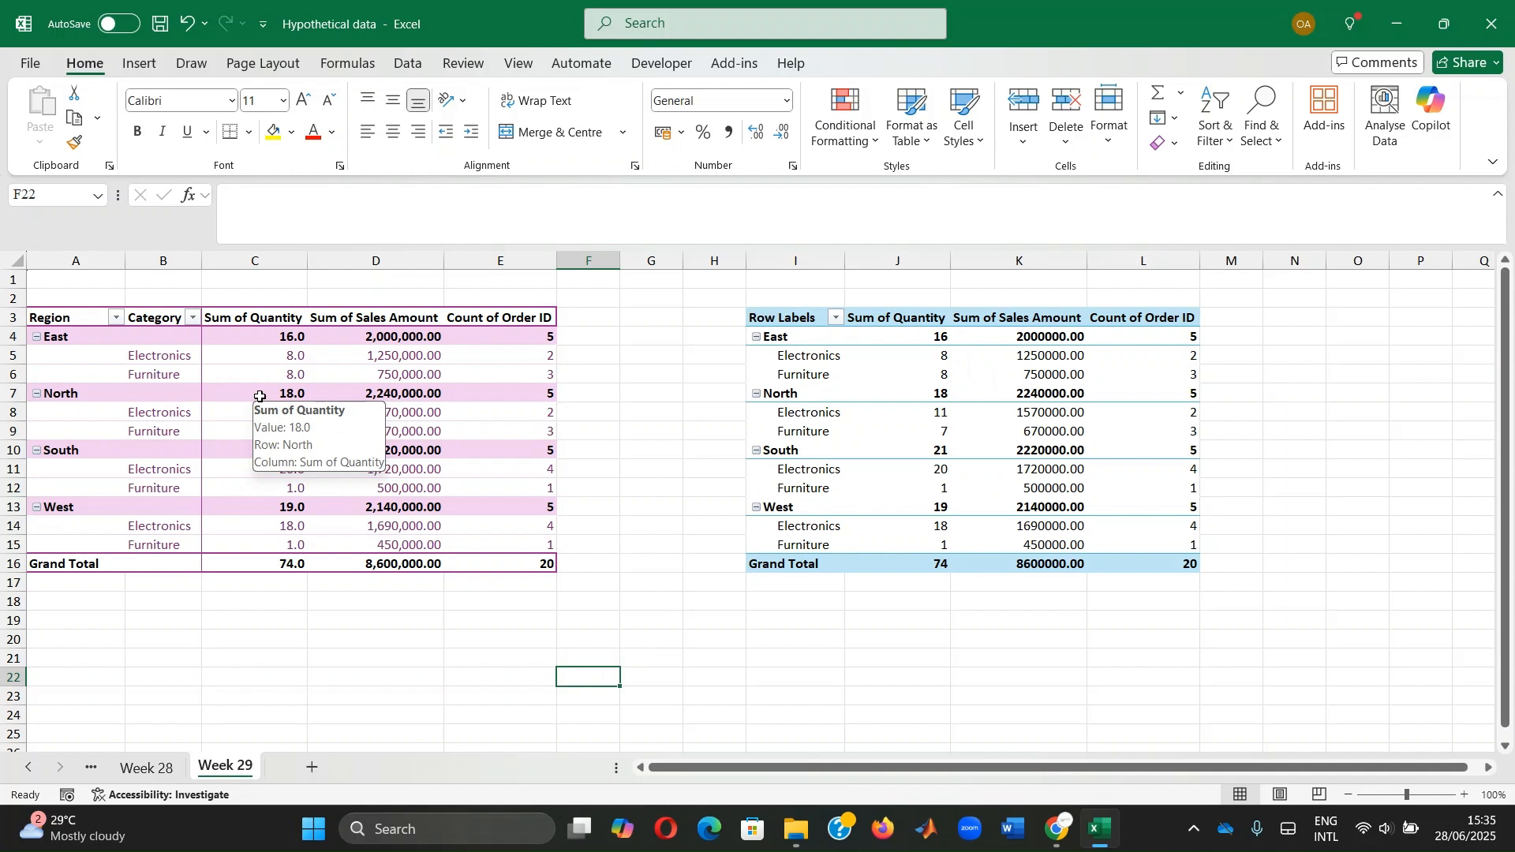
{"action": "left_click", "coordinate": [260, 397]}
{"action": "right_click", "coordinate": [260, 399]}
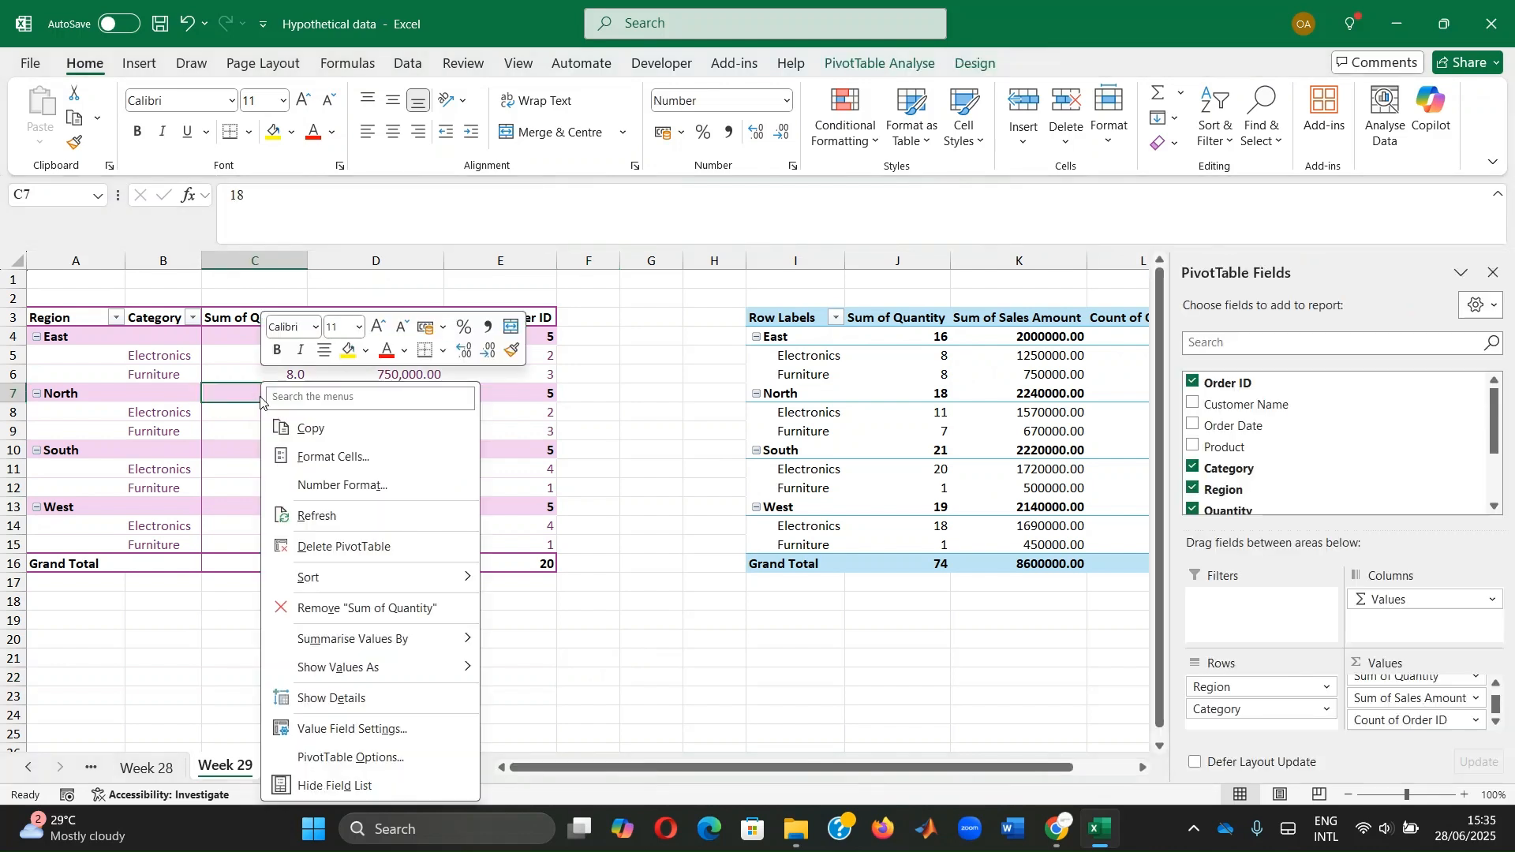
{"action": "left_click", "coordinate": [336, 491]}
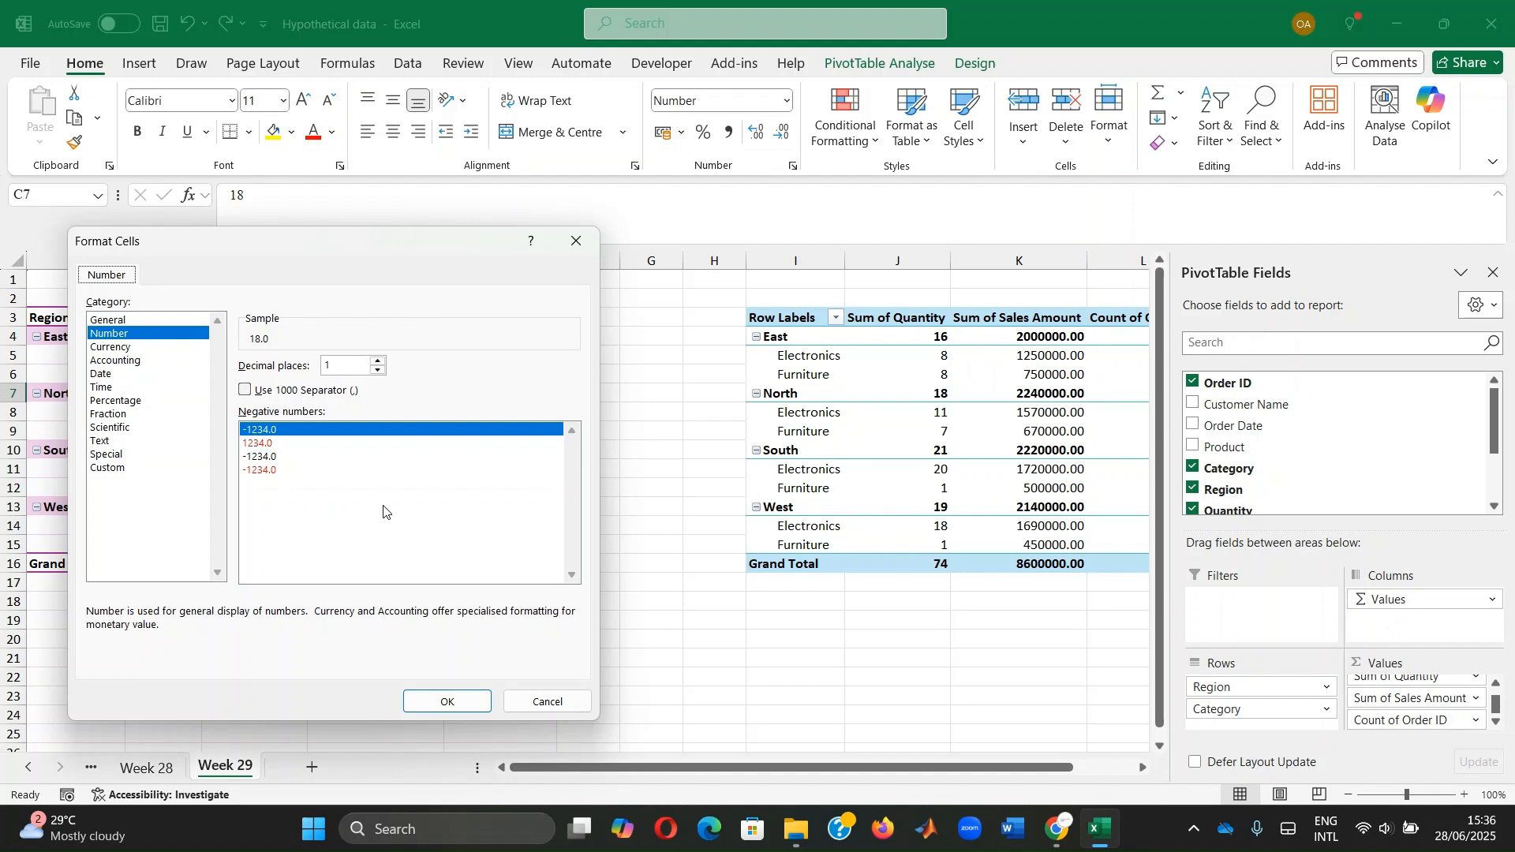
{"action": "left_click", "coordinate": [450, 702]}
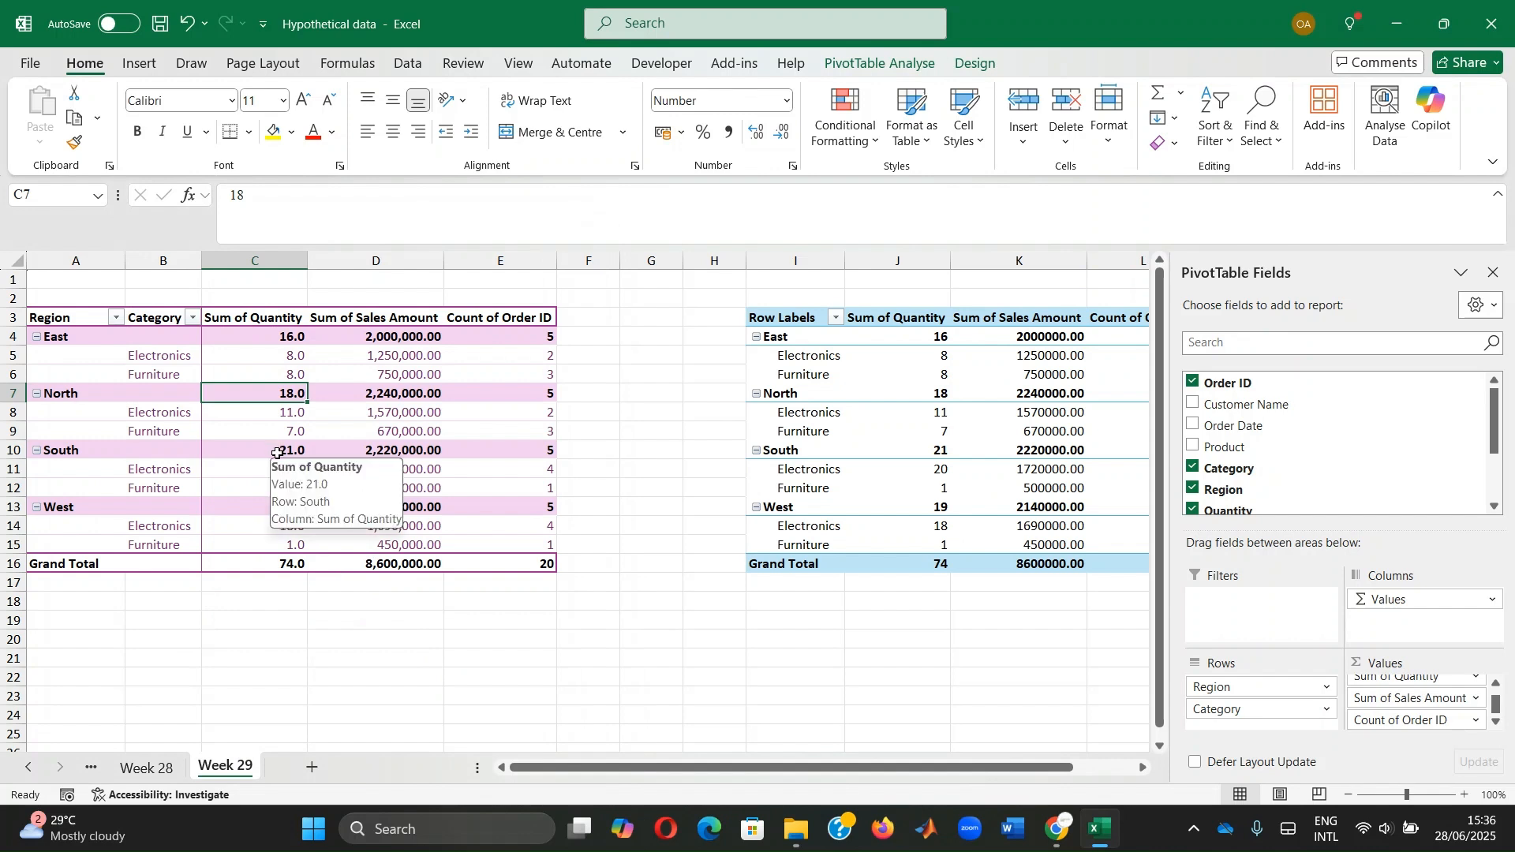
{"action": "left_click", "coordinate": [330, 639]}
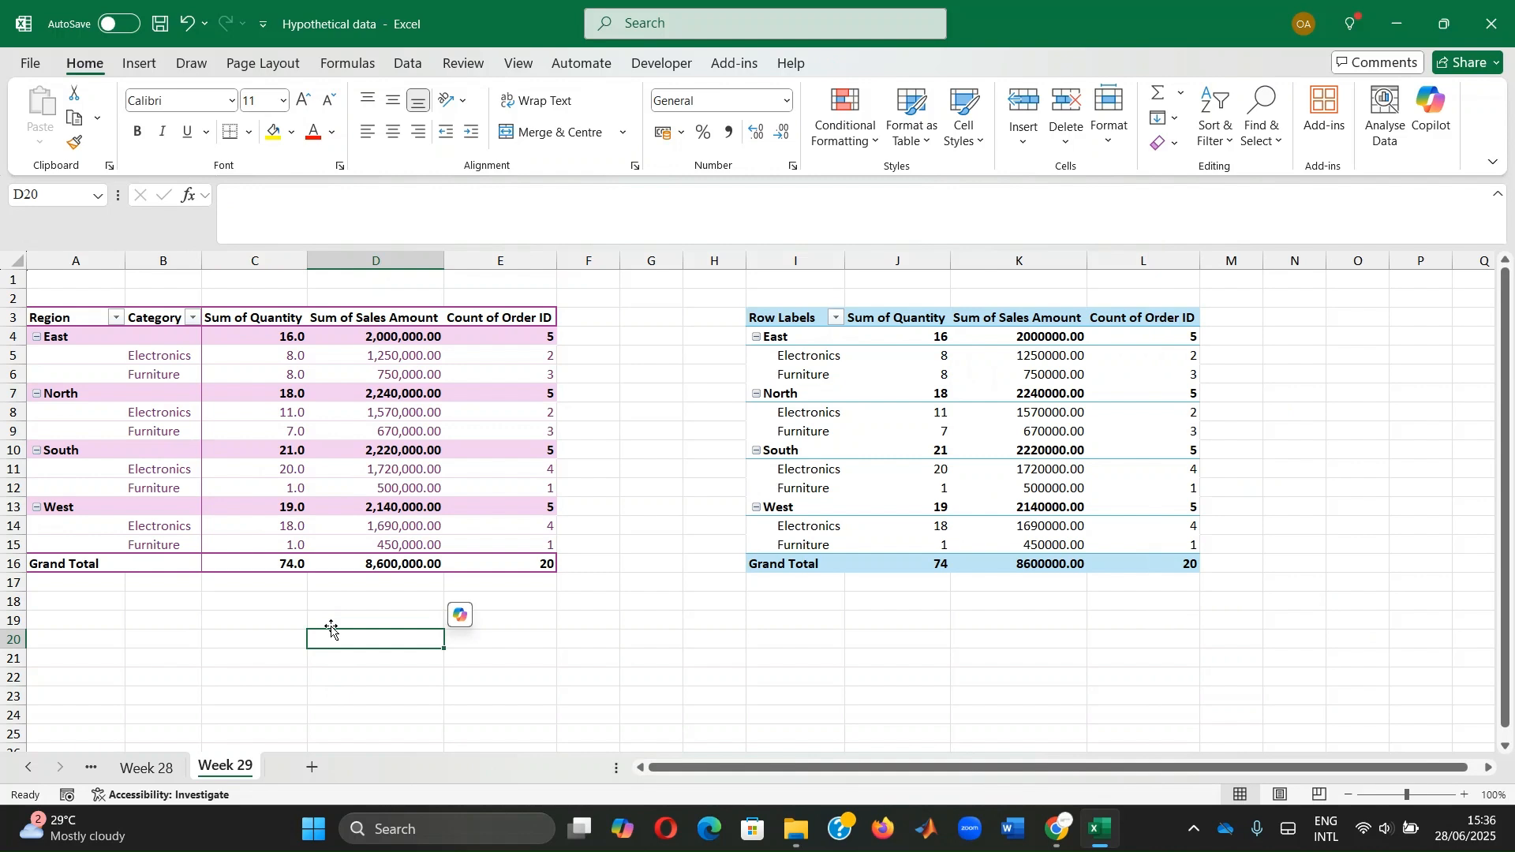
{"action": "left_click", "coordinate": [336, 408]}
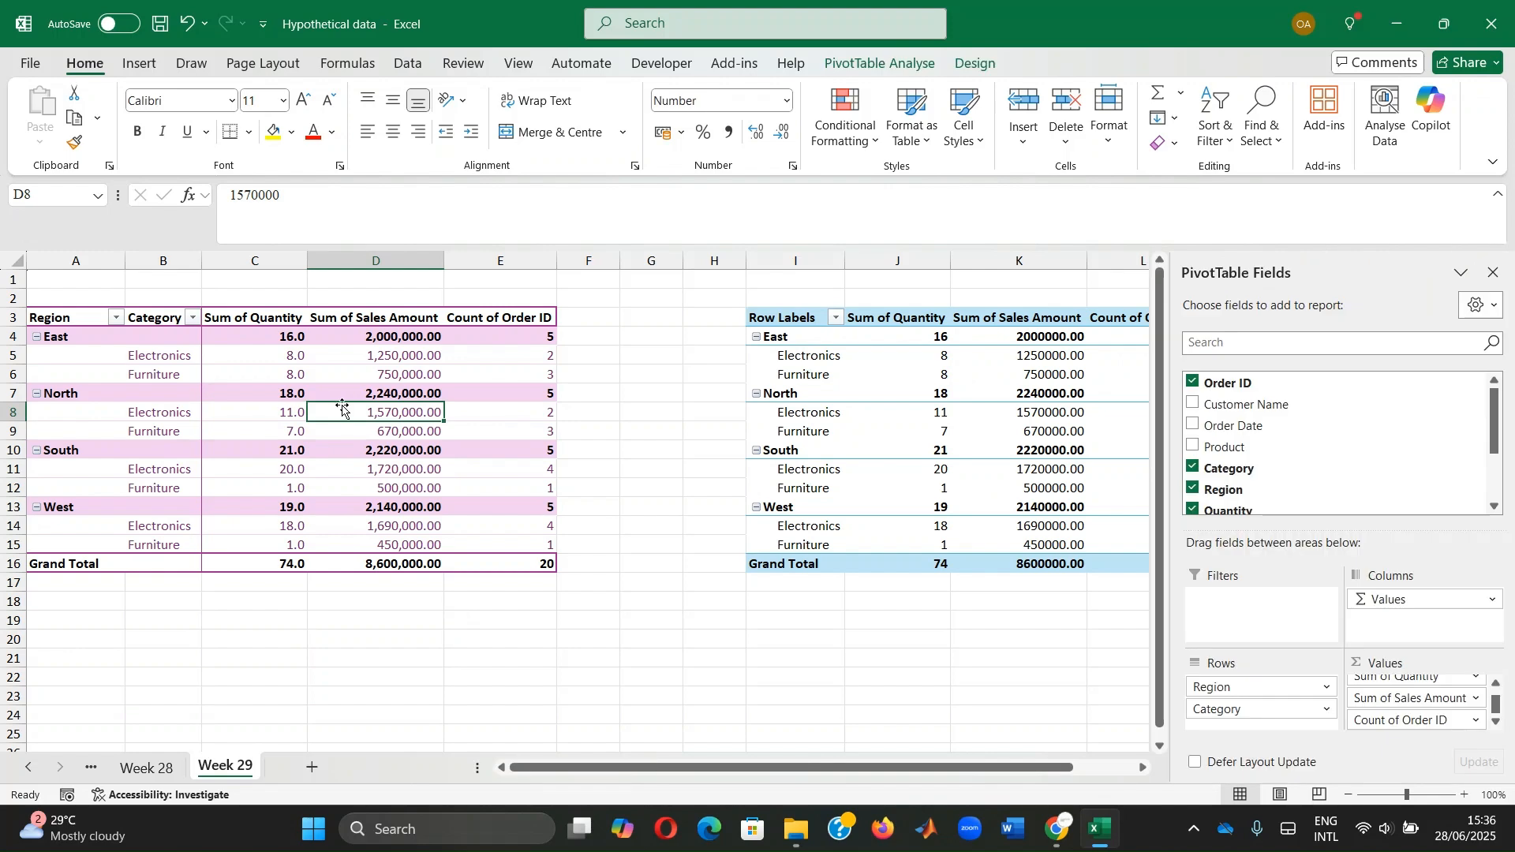
Set the pivot's Report Layout to Show in Tabular Form, adding region total rows
{"action": "left_click", "coordinate": [975, 63]}
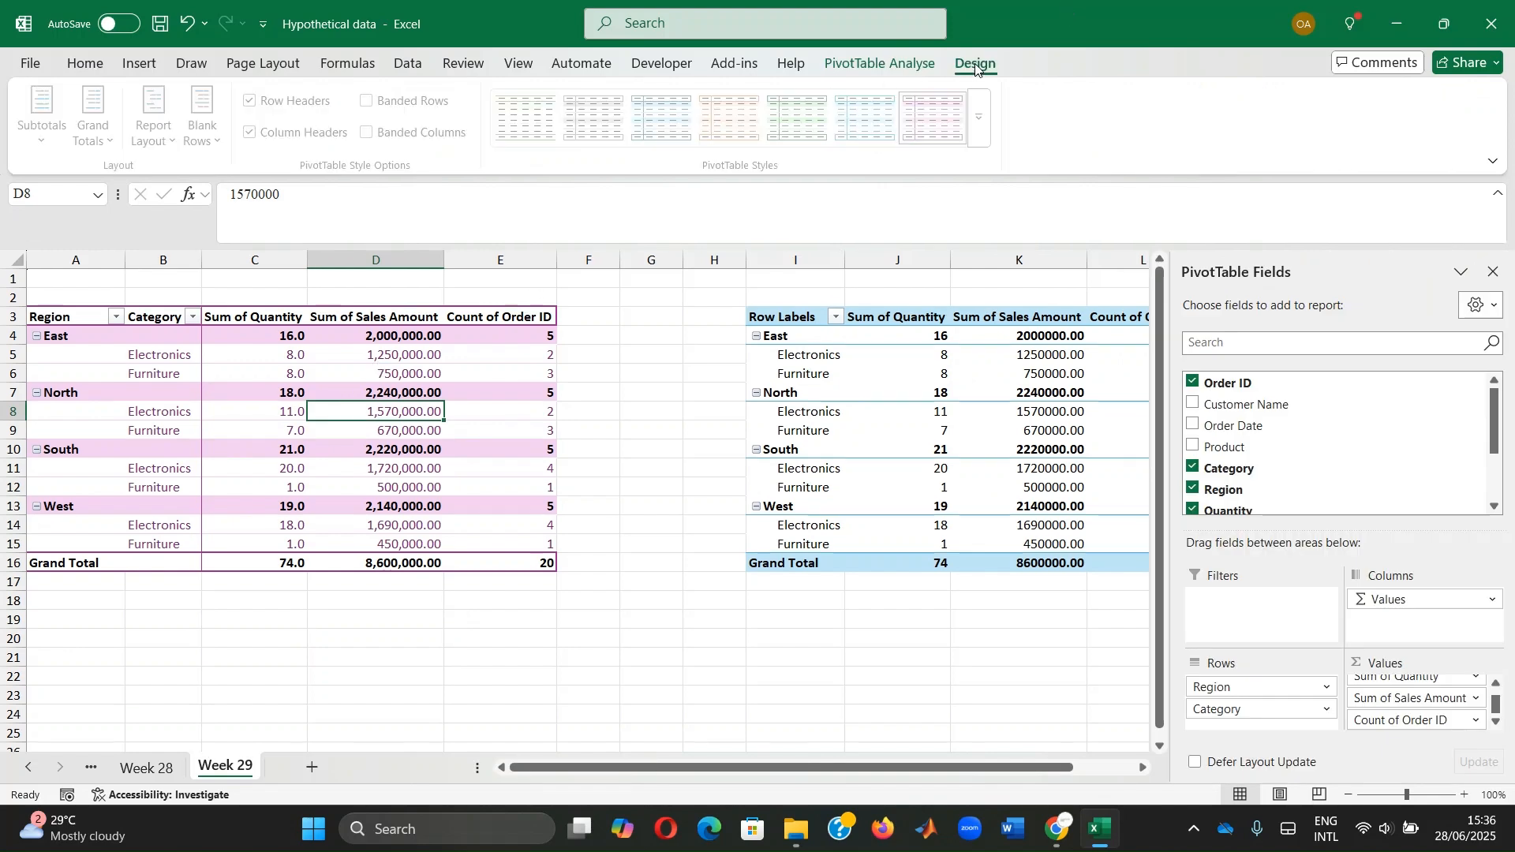
{"action": "left_click", "coordinate": [159, 119]}
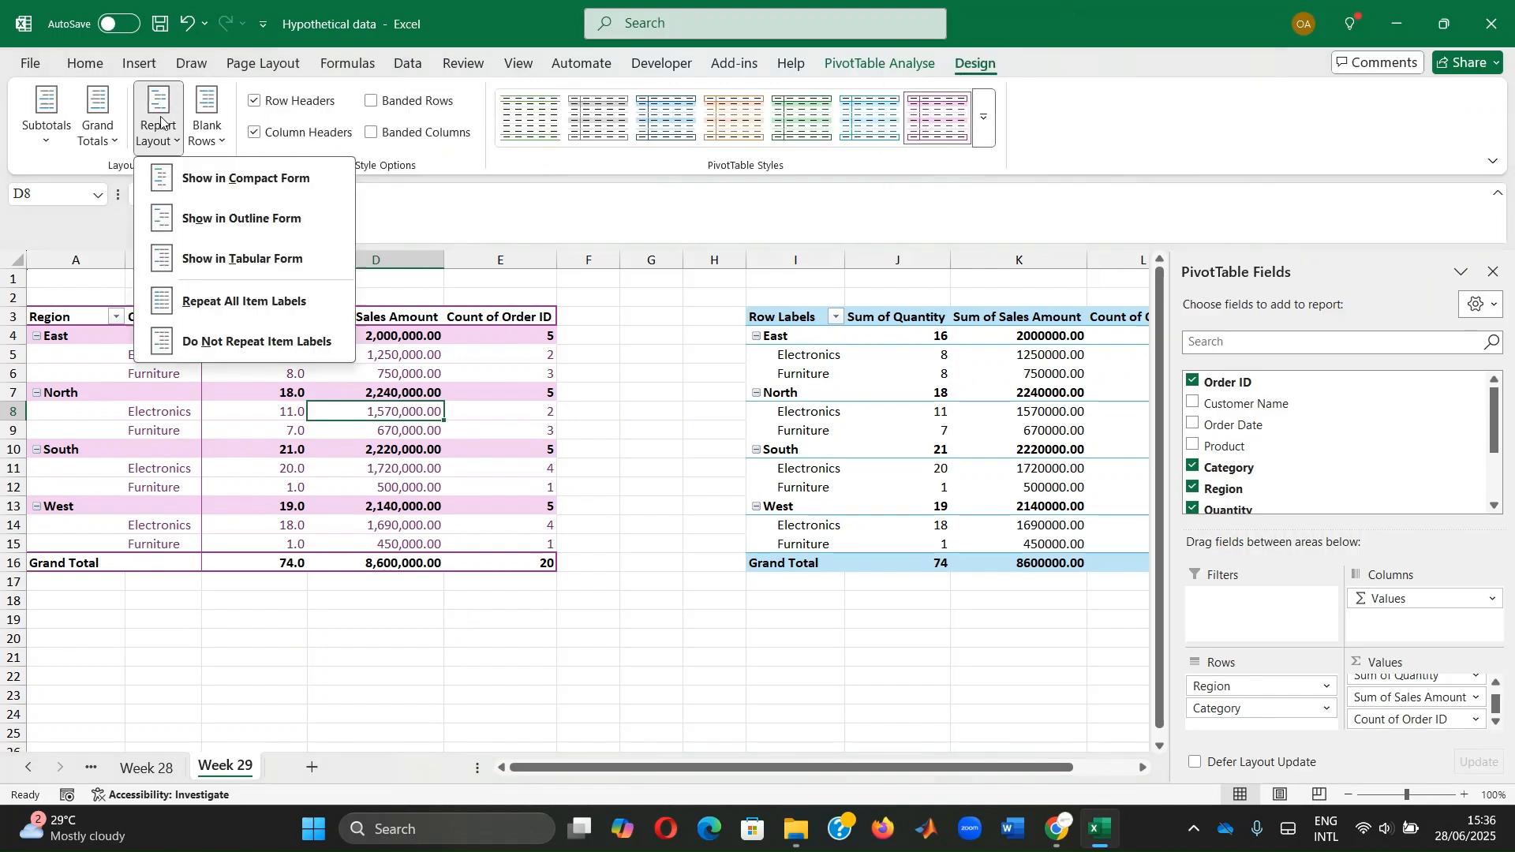
{"action": "left_click", "coordinate": [213, 261]}
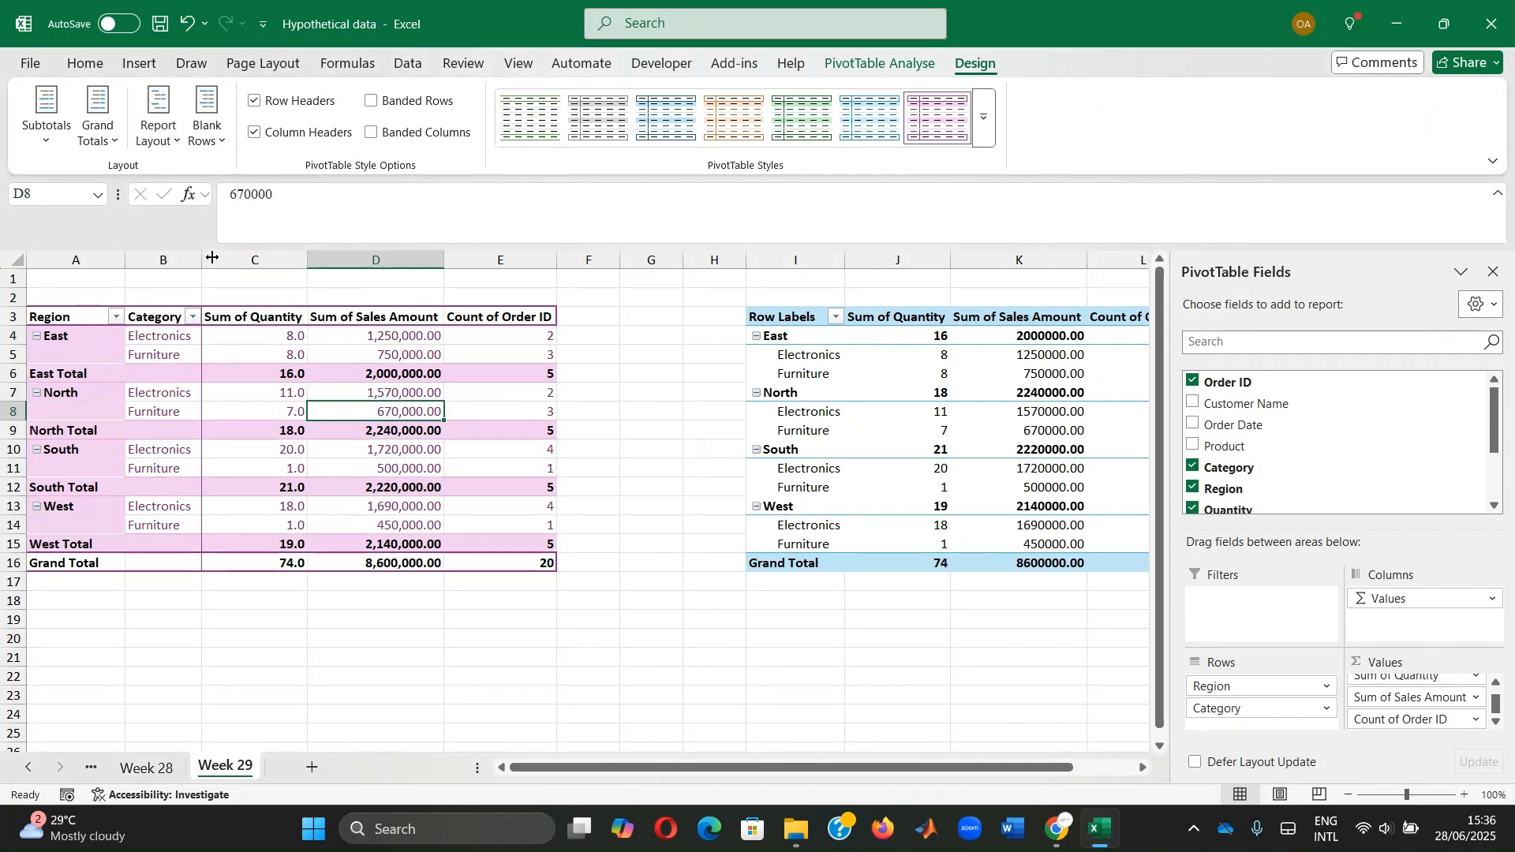